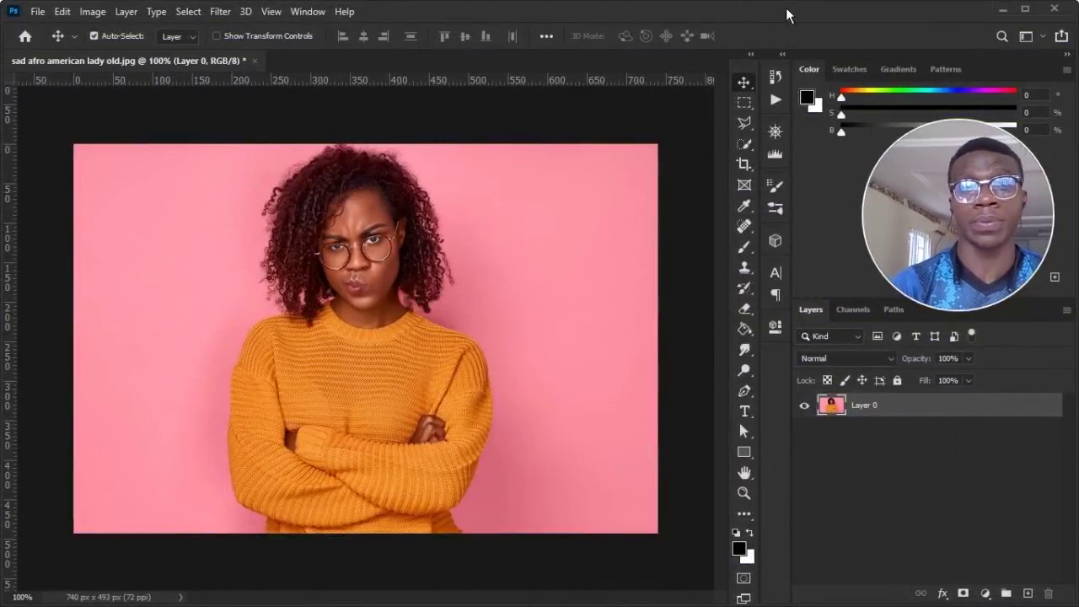
- Deselect the photo layer in the Layers panel
left_click(662, 138)
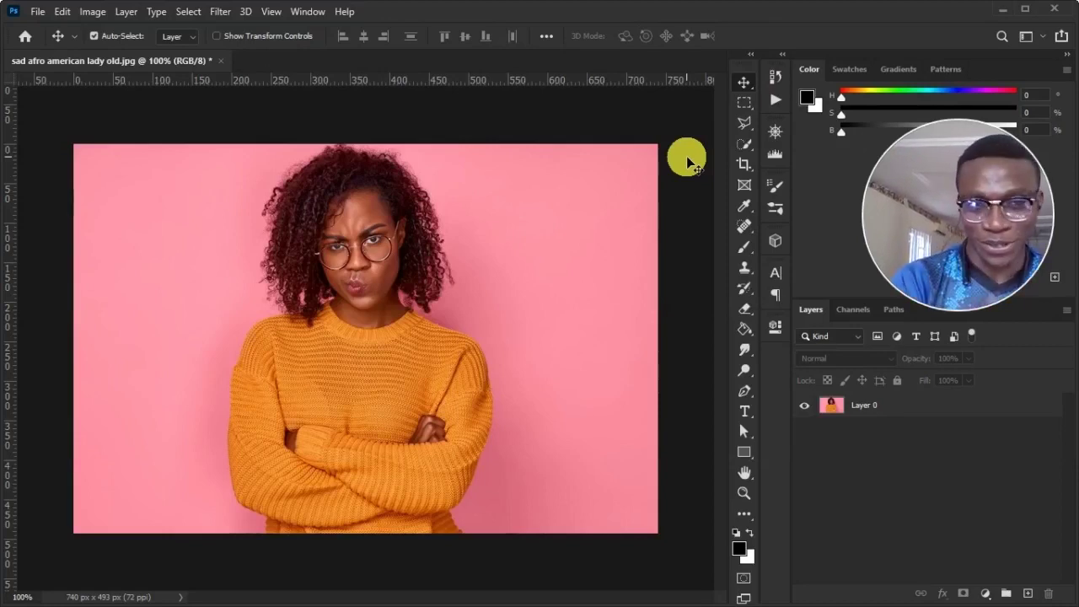
key("ctrl")
left_click(687, 161, "ctrl")
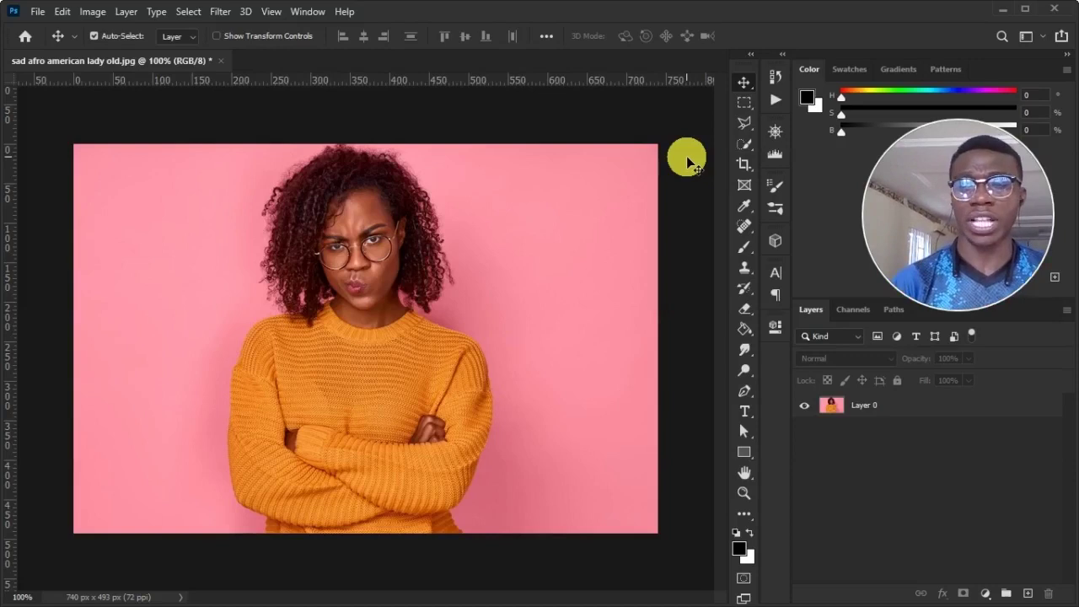
- Turn on Enable Preserve Details 2.0 Upscale in the Technology Previews preferences
left_click(64, 13)
mouse_move(253, 584)
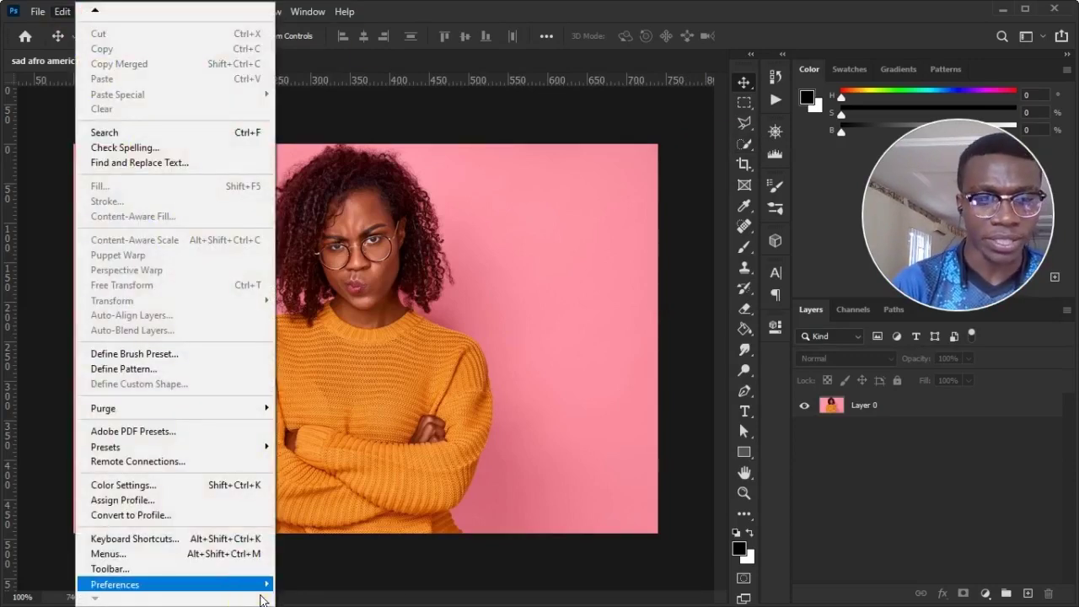
left_click(325, 564)
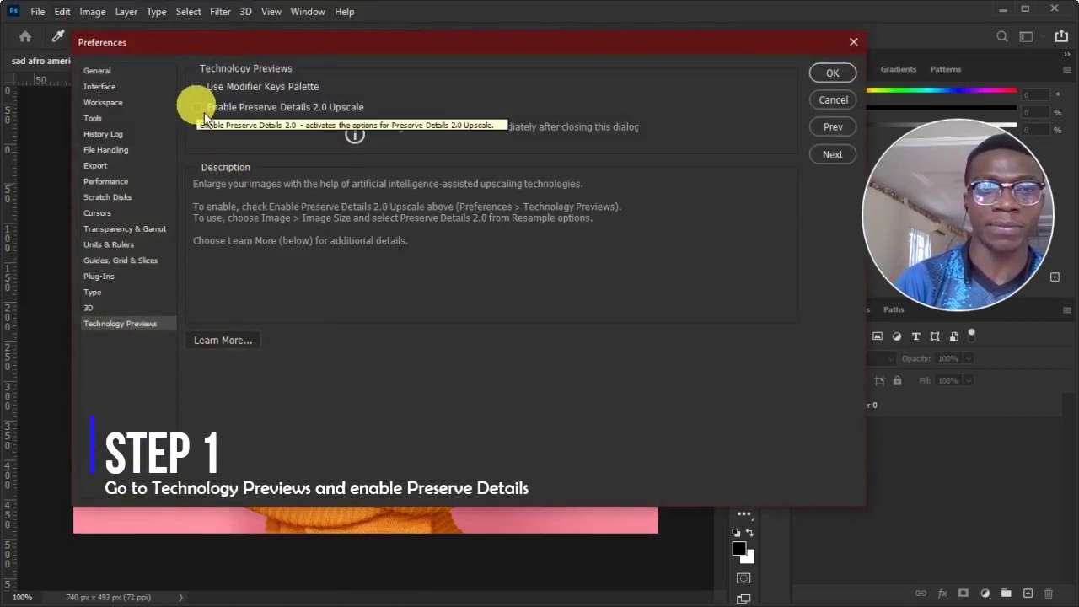
left_click(203, 110)
left_click(855, 76)
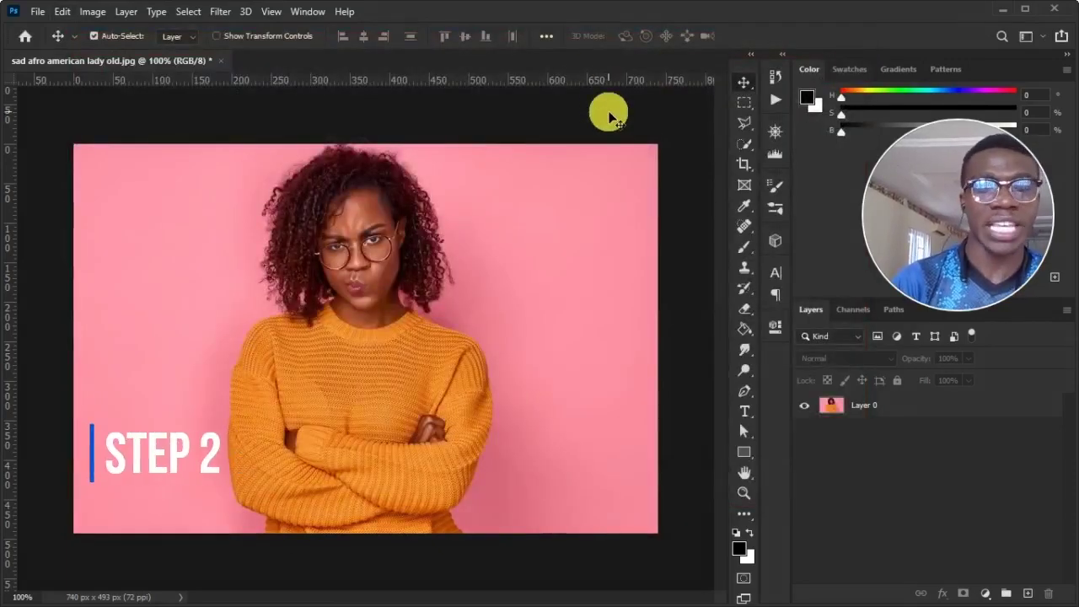
- In Image Size, set Resolution to 300 ppi (3083 × 2054 px), previewing the face zoomed out
left_click(92, 11)
left_click(158, 133)
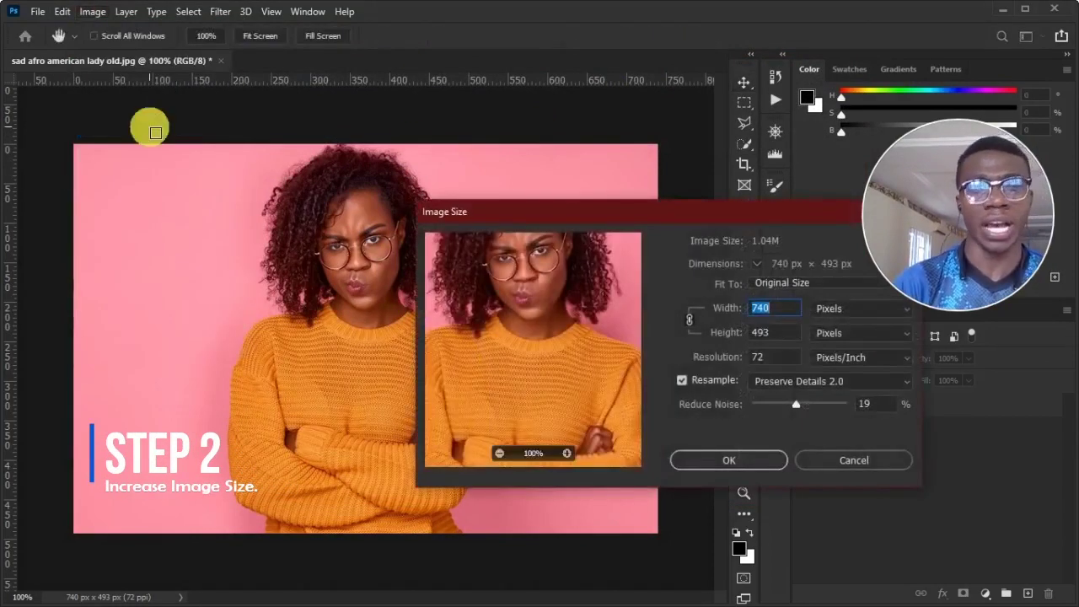
left_click_drag(520, 308, 522, 380)
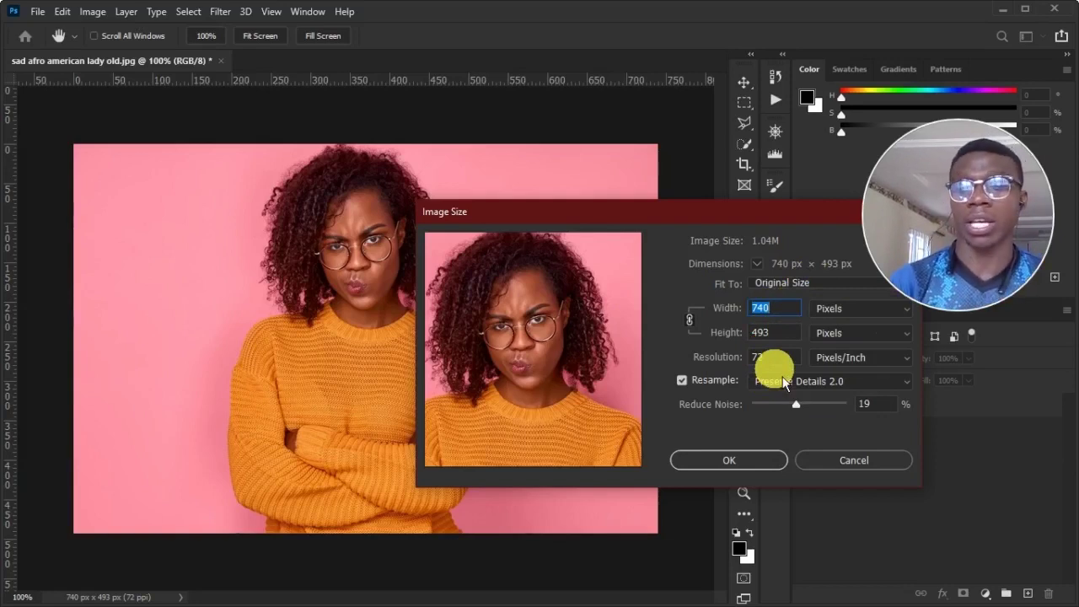
double_click(757, 358)
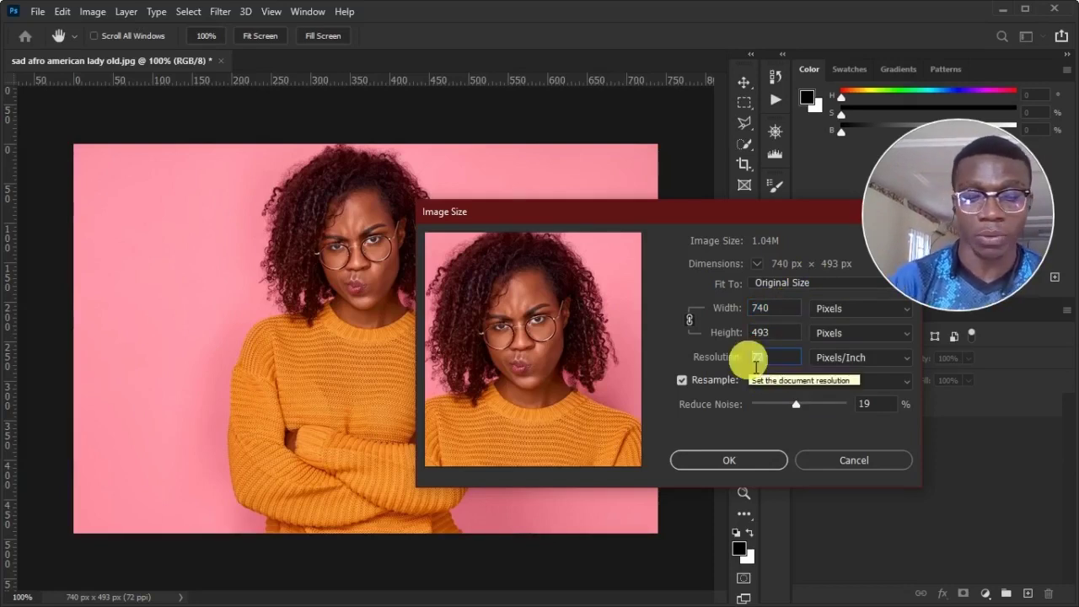
type("300")
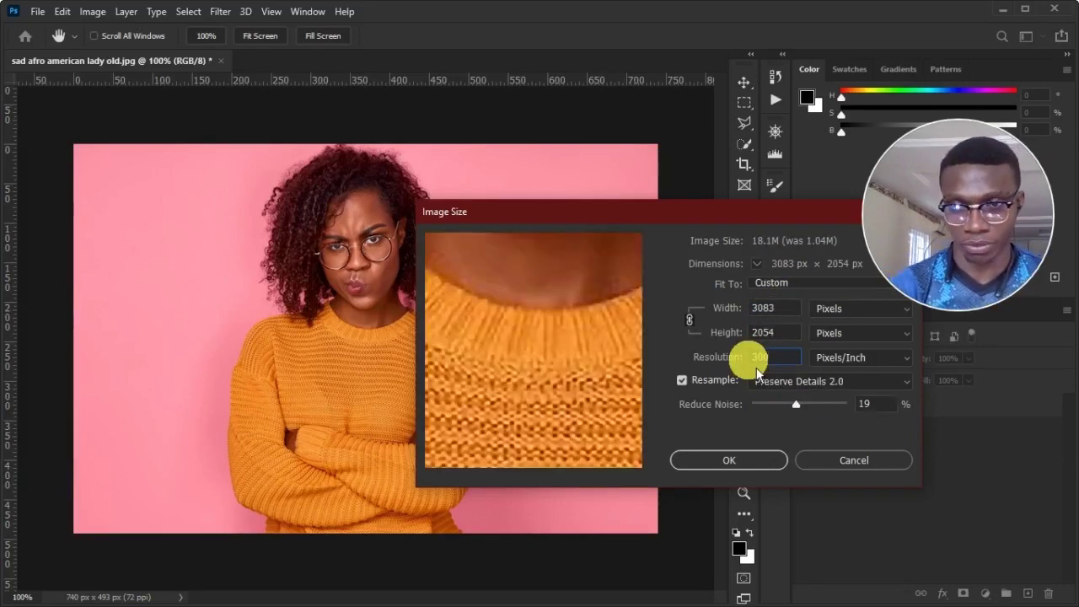
mouse_move(607, 303)
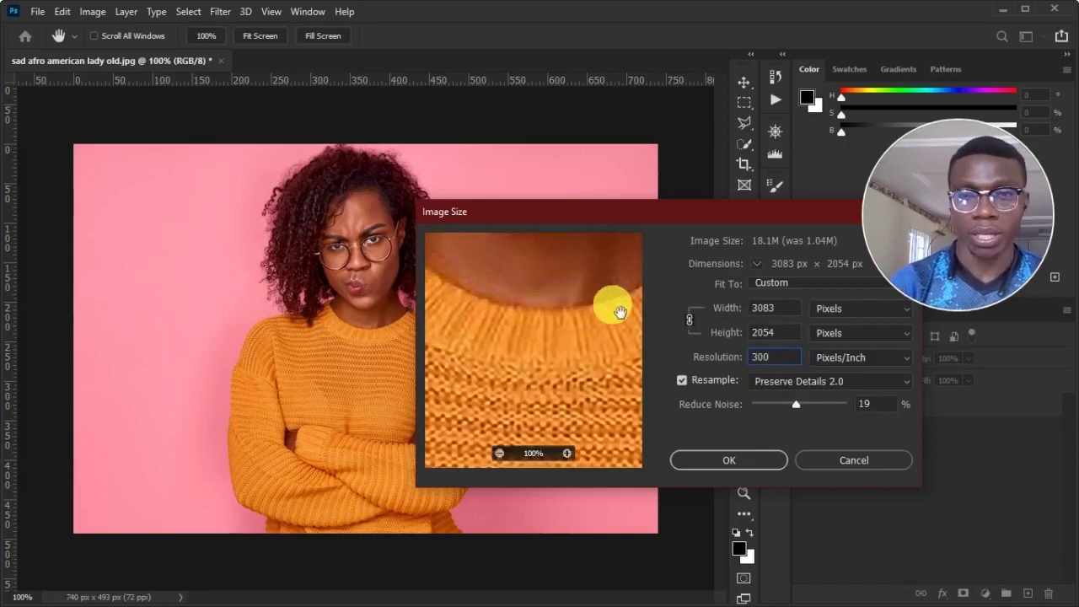
left_click(499, 452)
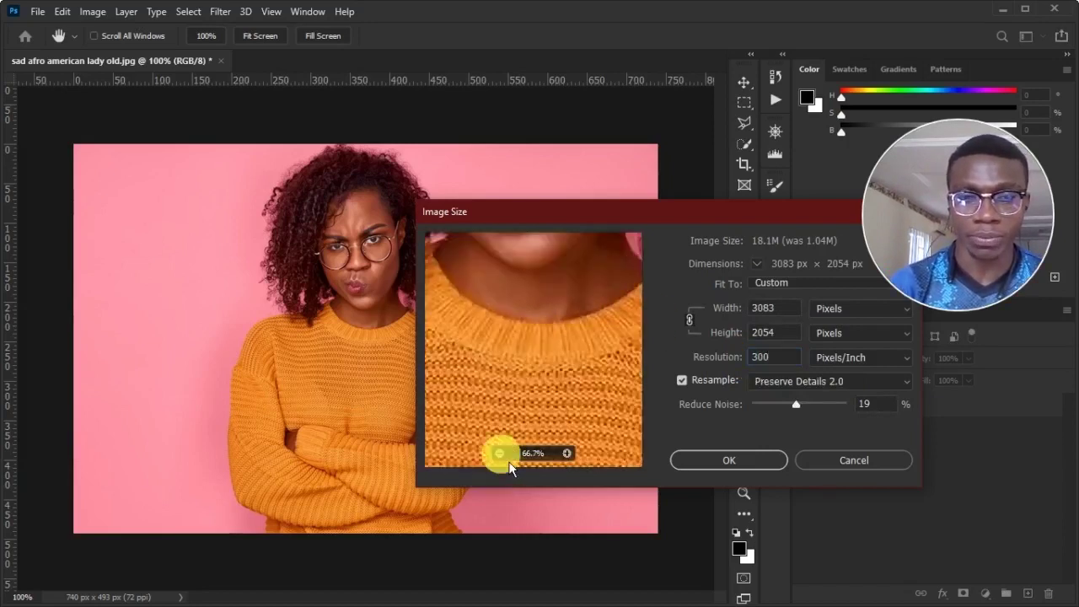
left_click(499, 453)
left_click_drag(506, 385, 524, 350)
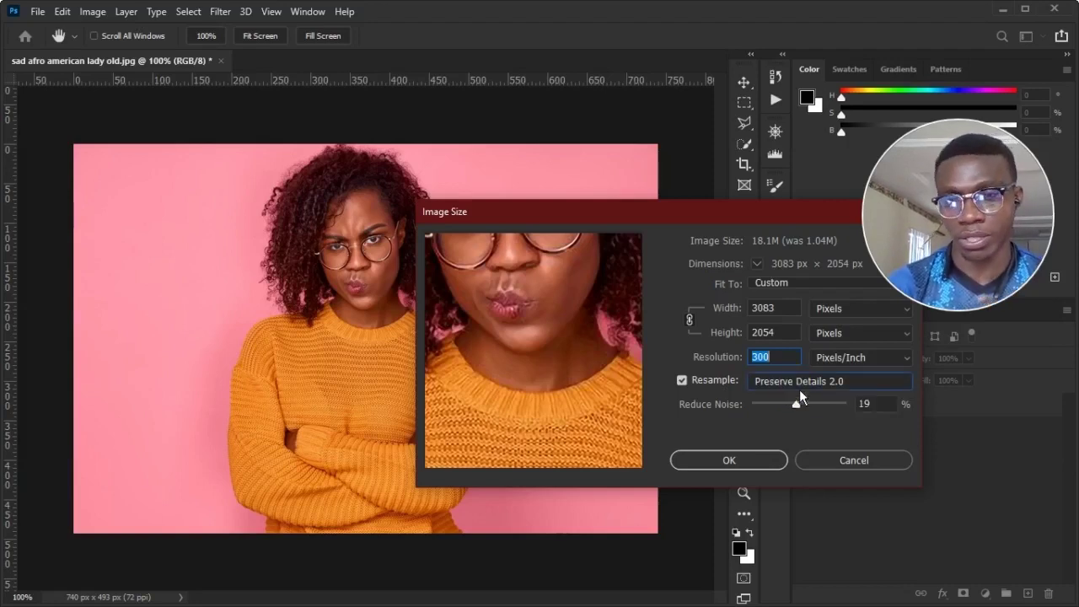
- Resample with Preserve Details 2.0 at 20% Reduce Noise and apply the 300 ppi resize
left_click(799, 383)
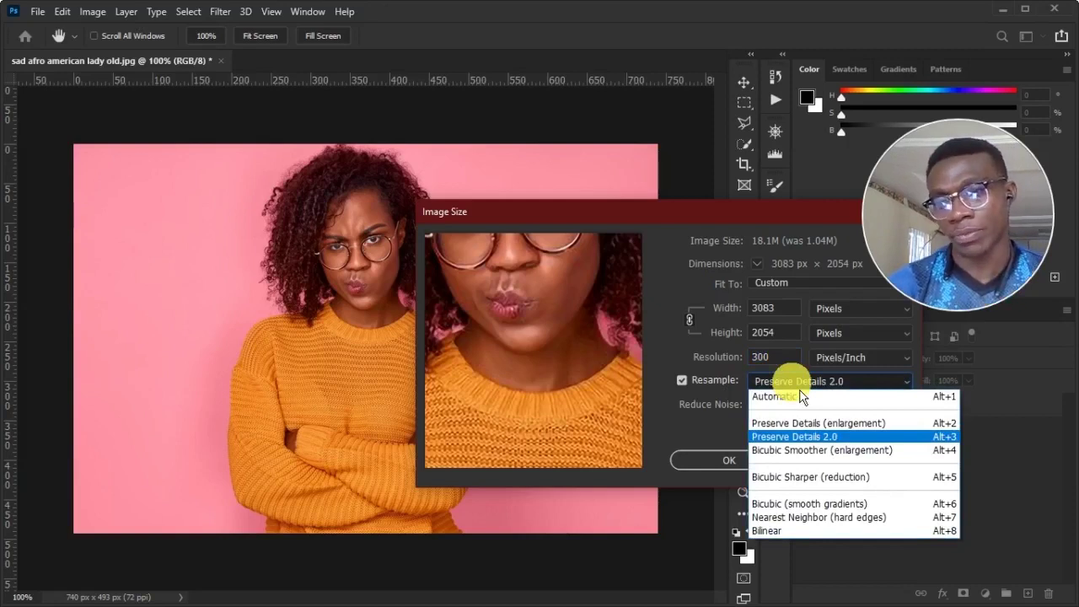
left_click(826, 438)
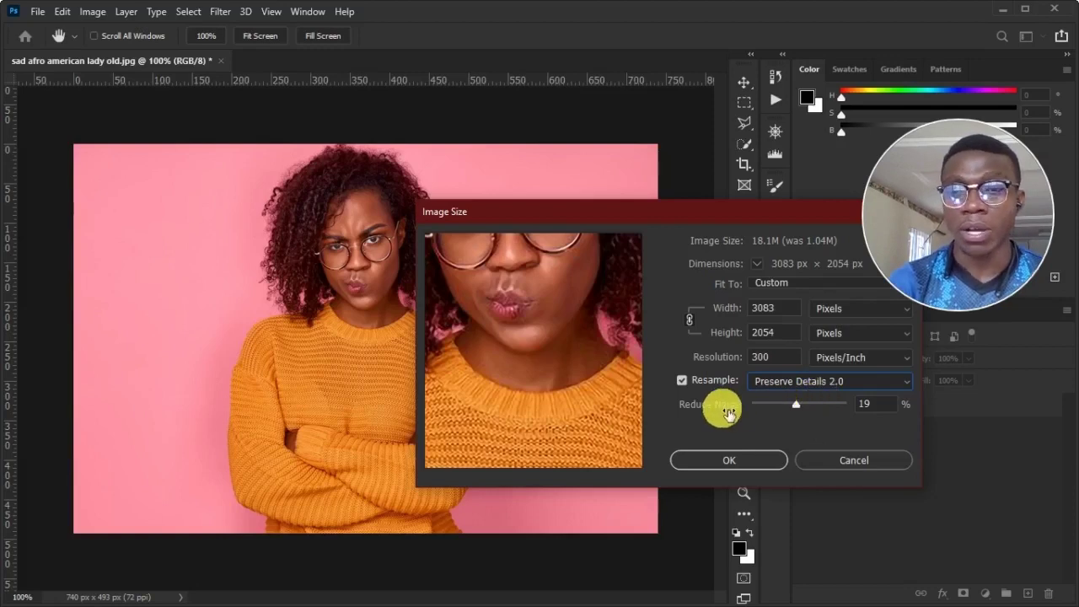
left_click_drag(795, 409, 766, 404)
left_click_drag(585, 315, 540, 312)
left_click_drag(520, 277, 540, 346)
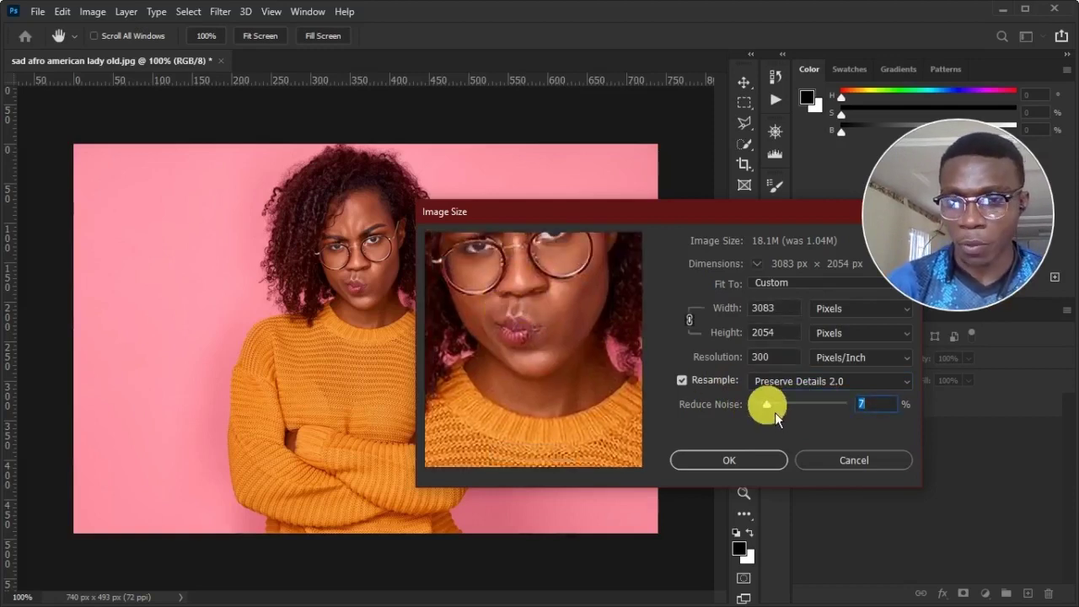
left_click_drag(766, 404, 868, 420)
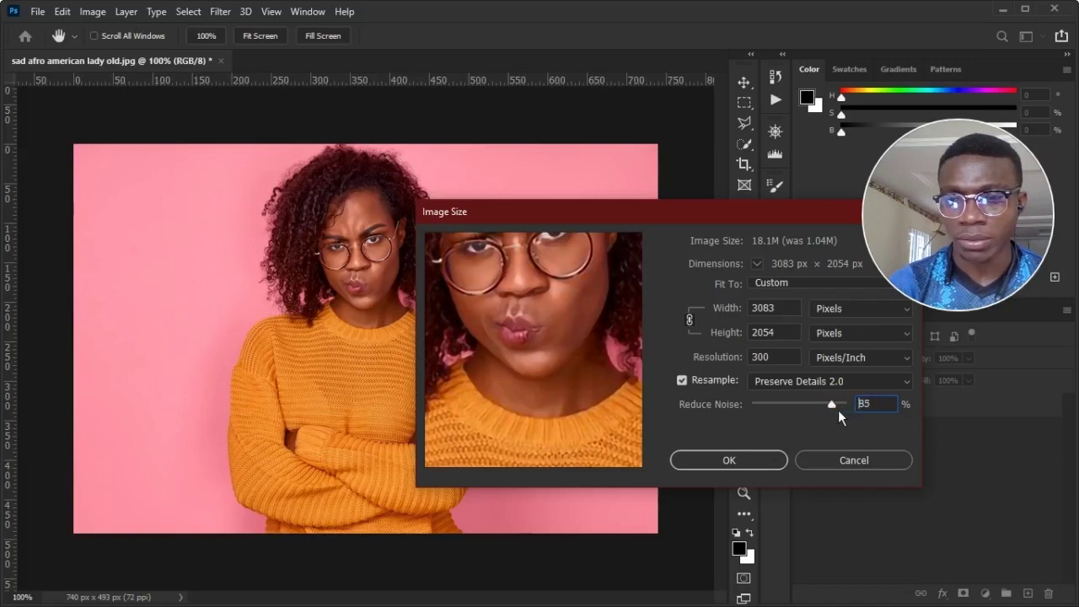
left_click_drag(806, 409, 787, 407)
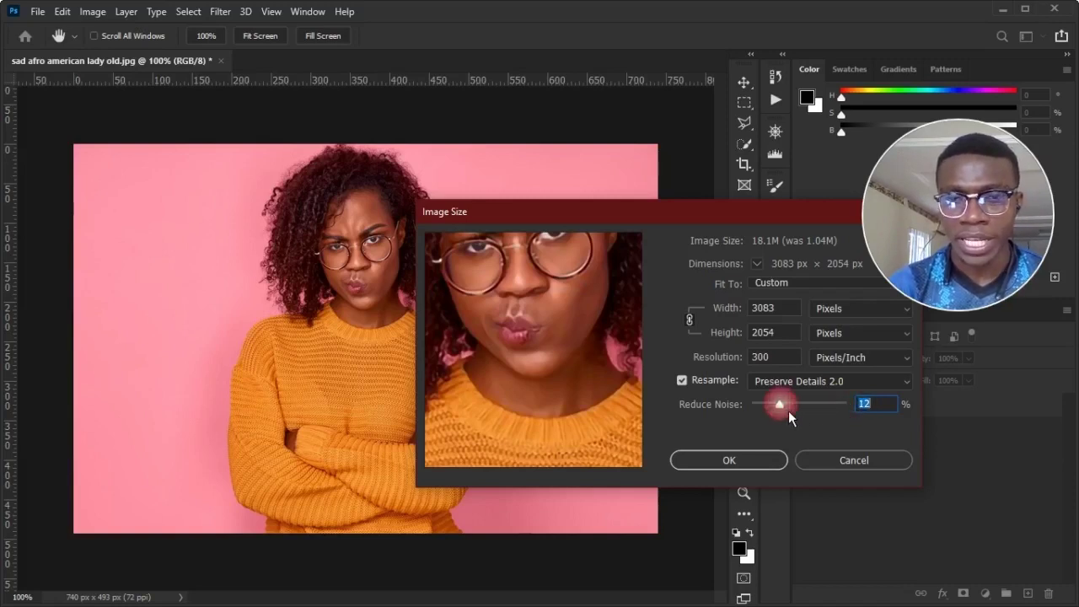
left_click(788, 411)
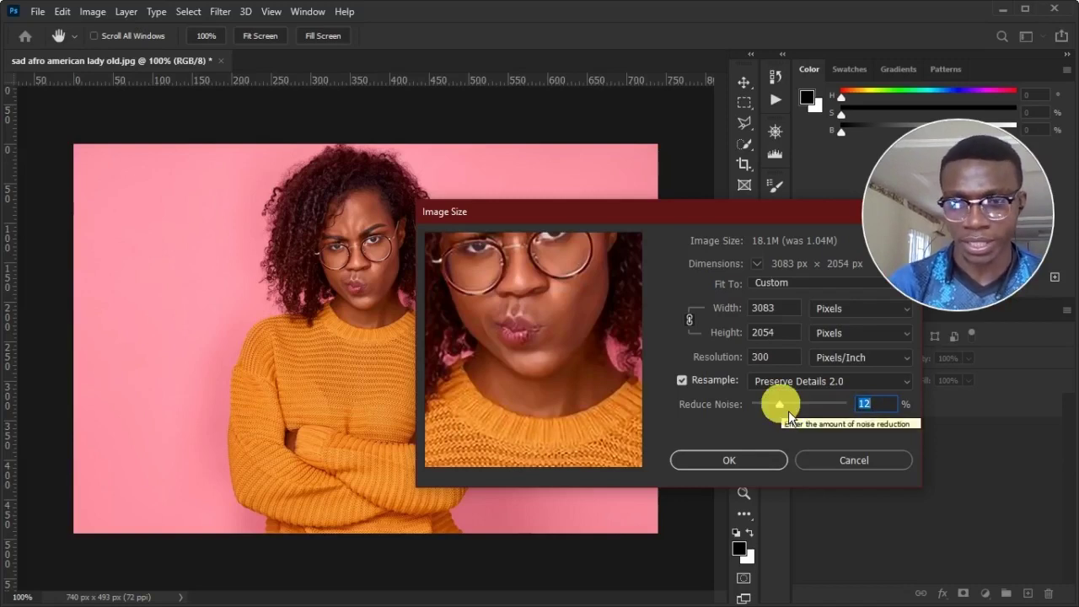
left_click_drag(788, 410, 798, 413)
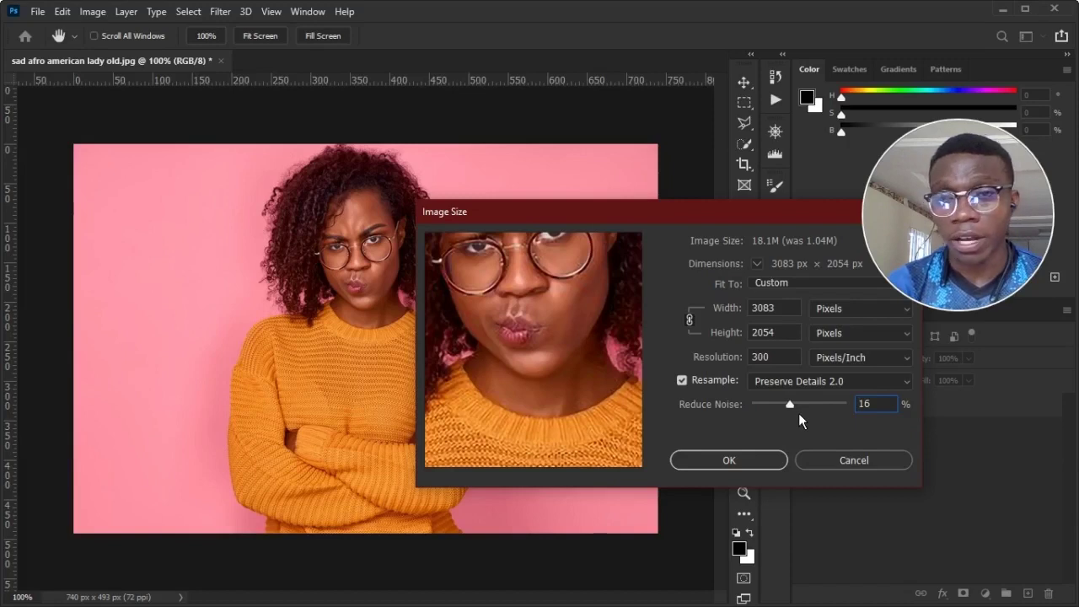
left_click_drag(804, 414, 807, 414)
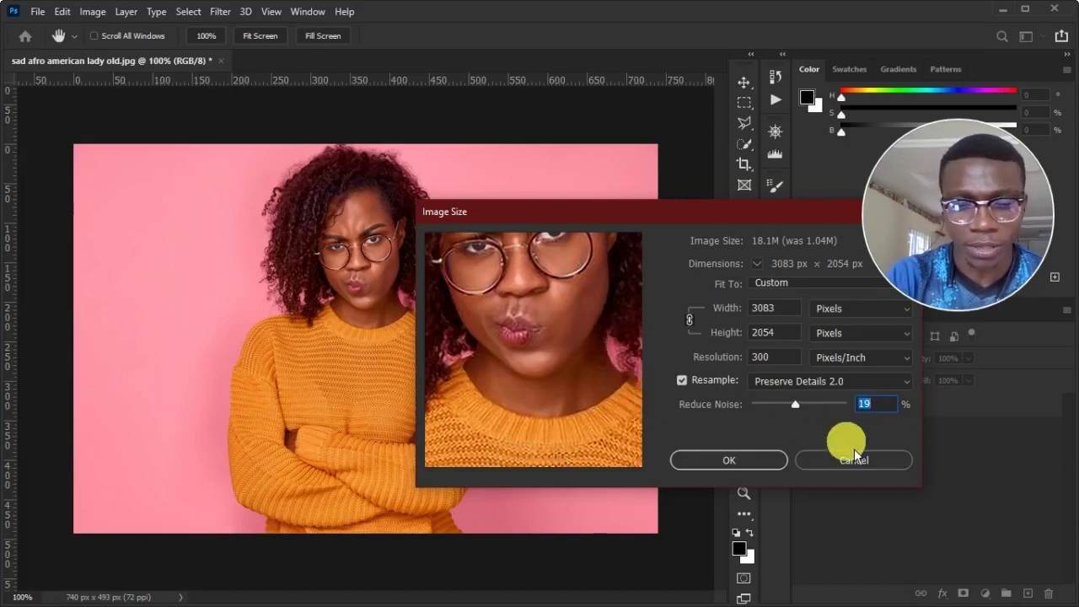
key("Up")
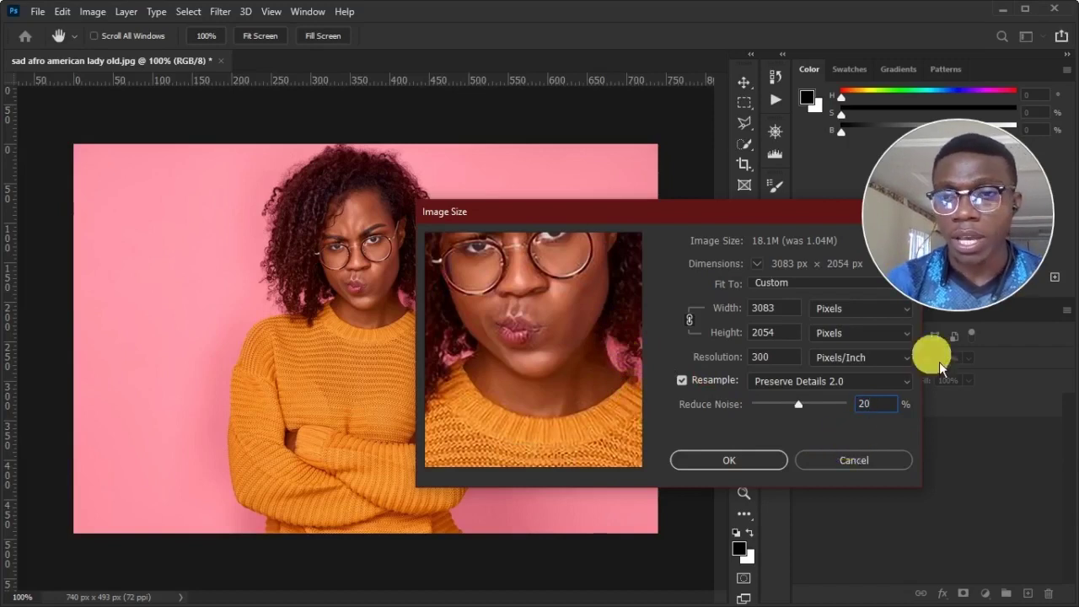
left_click(746, 465)
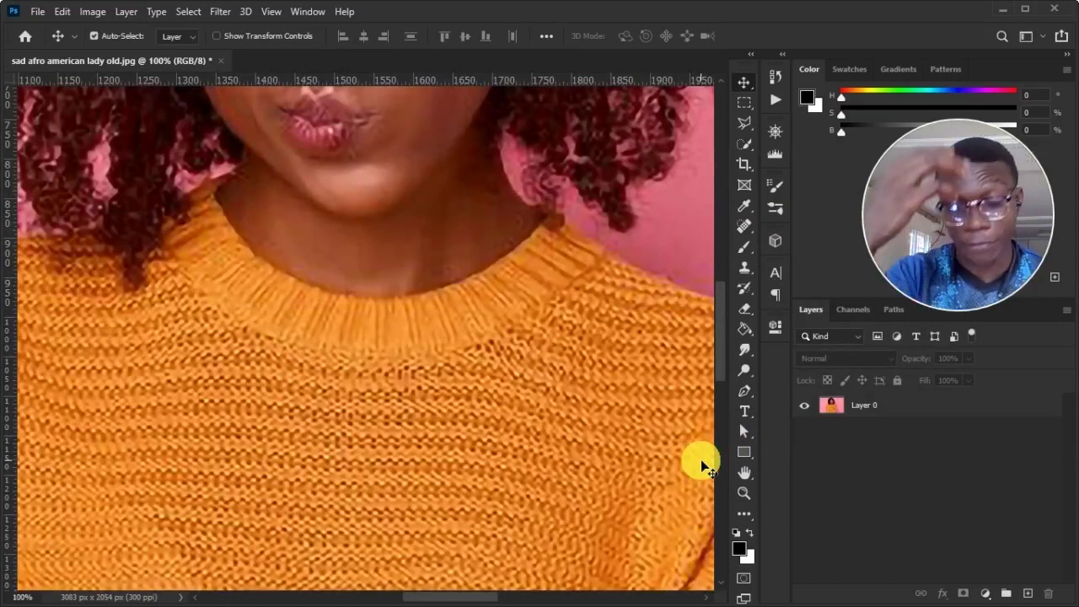
key("ctrl")
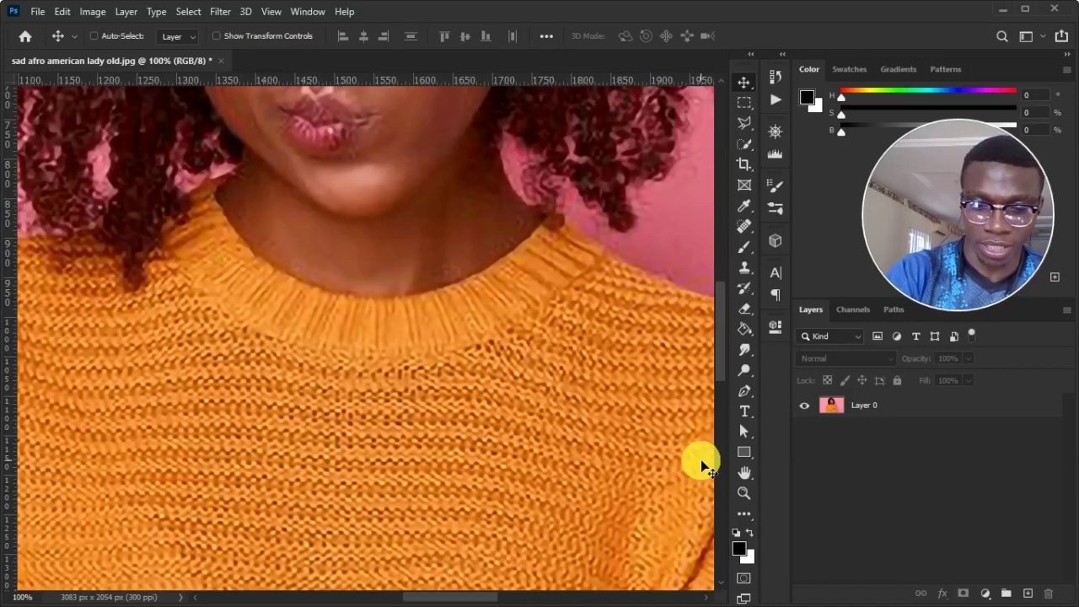
key("ctrl+0")
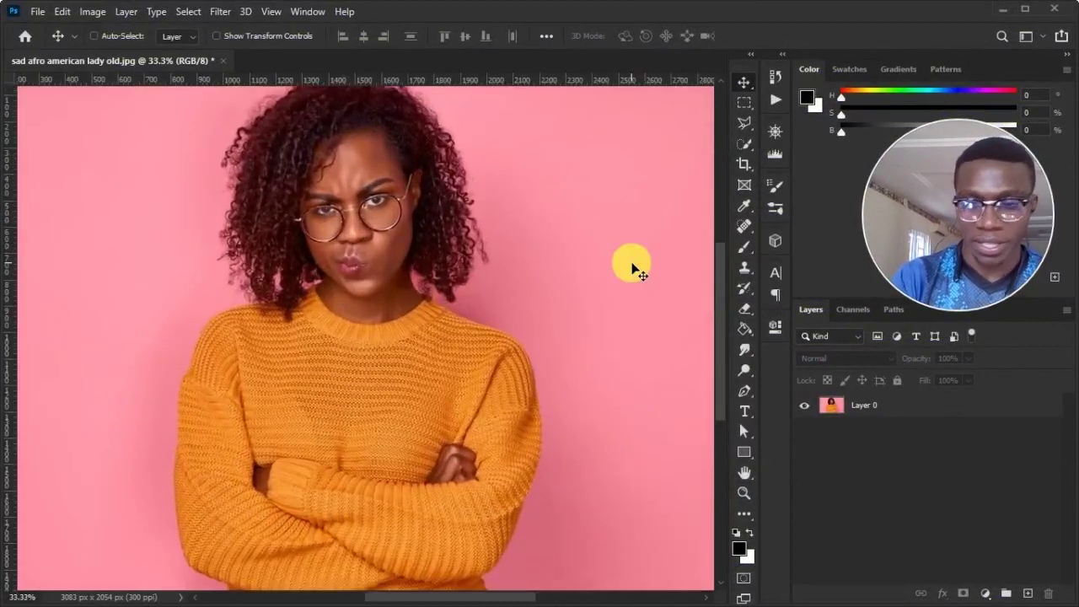
key("ctrl+plus")
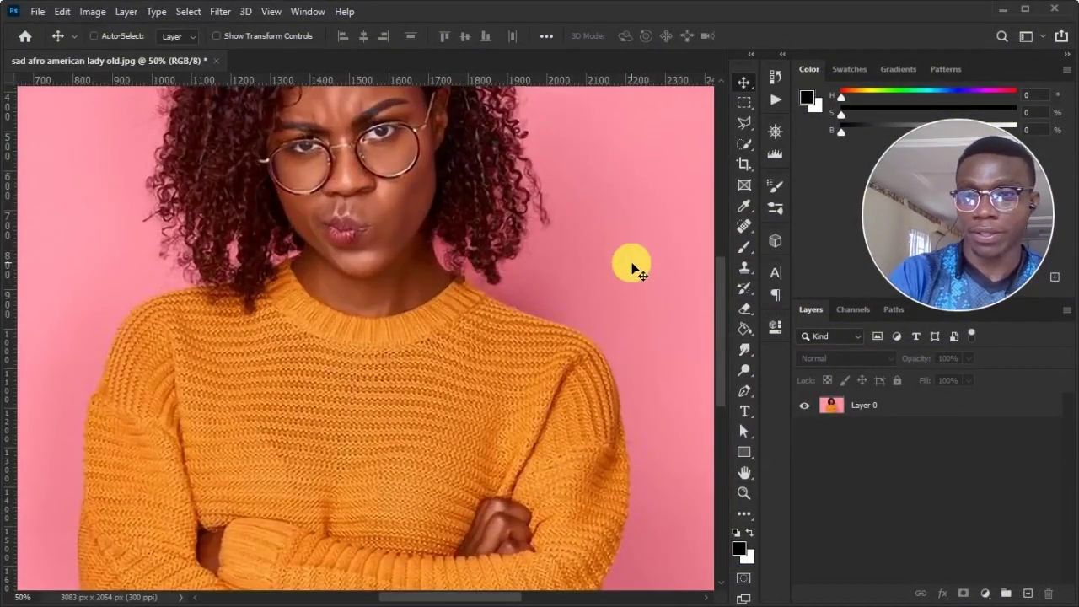
key("ctrl+minus")
key("ctrl+minus")
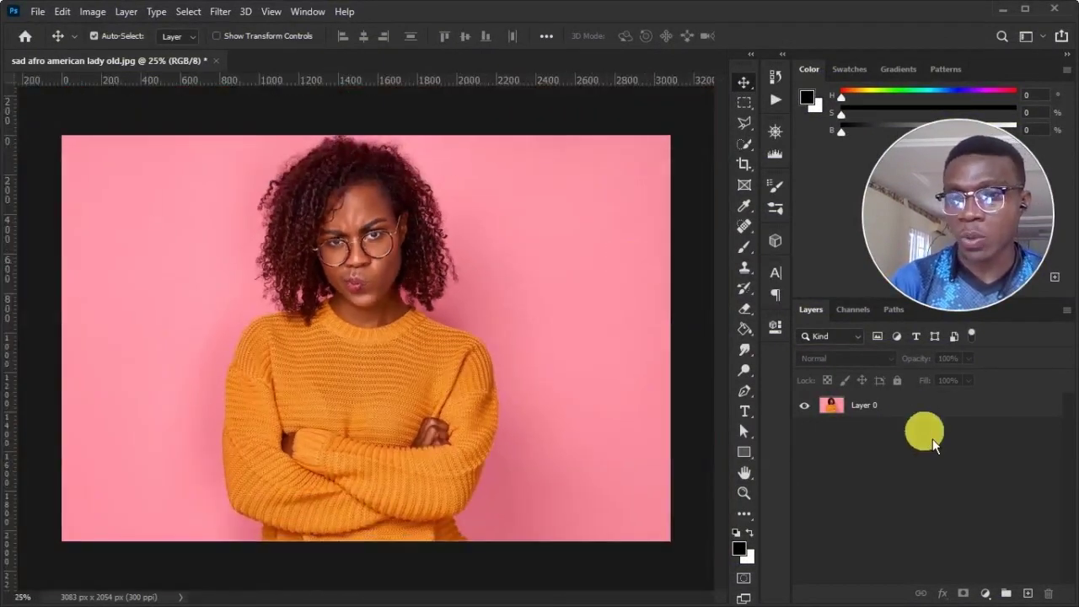
left_click(929, 406)
- Convert Layer 0 to a smart object so it can take smart filters
right_click(936, 409)
left_click(803, 225)
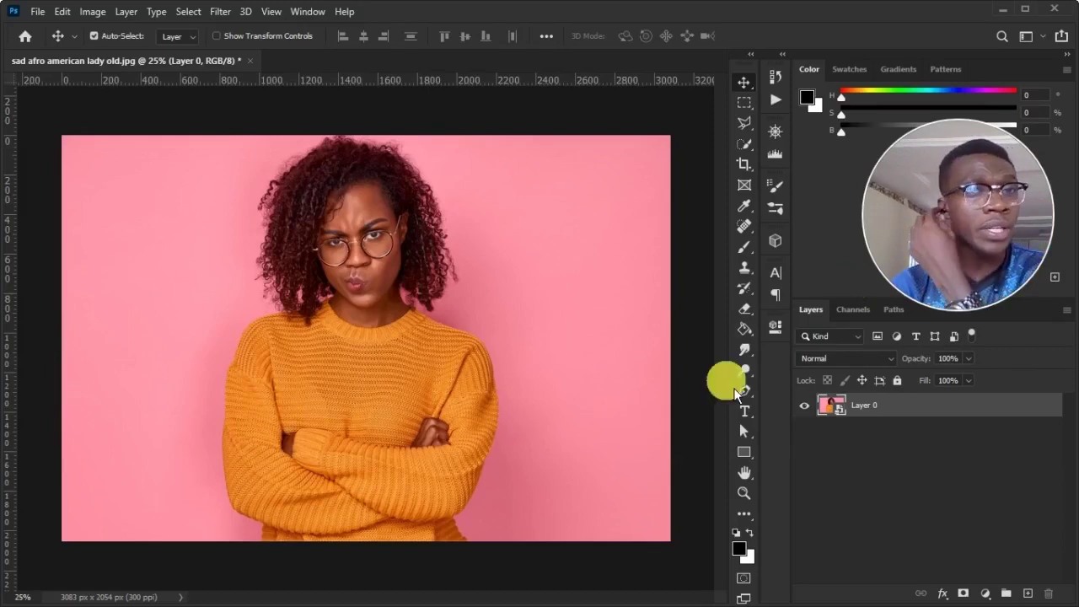
left_click(221, 11)
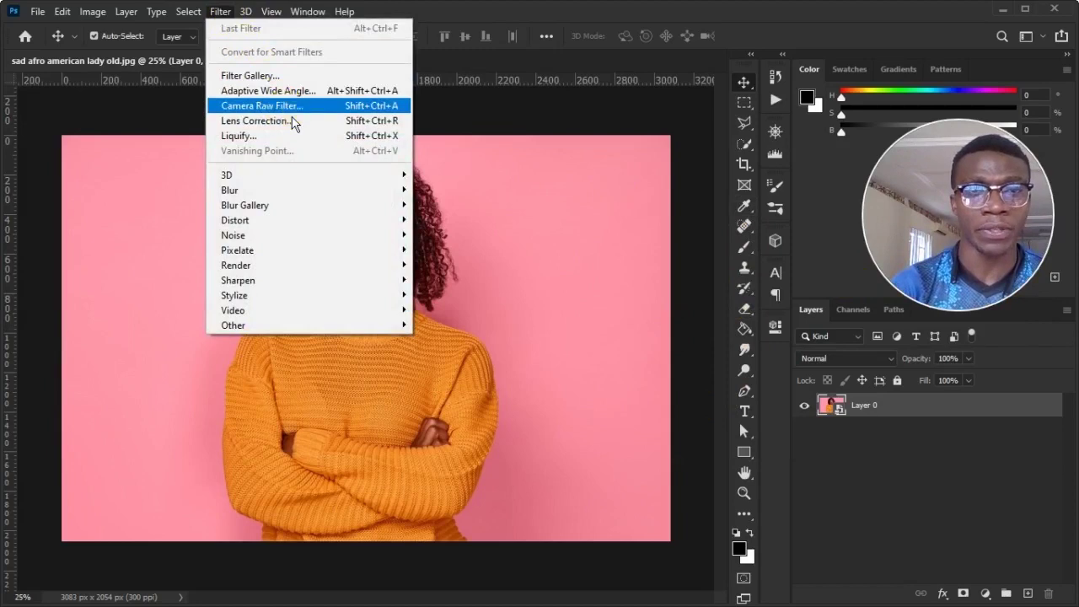
- Open the Camera Raw Filter, look through the Curve and Detail sections, and return to Basic
left_click(291, 111)
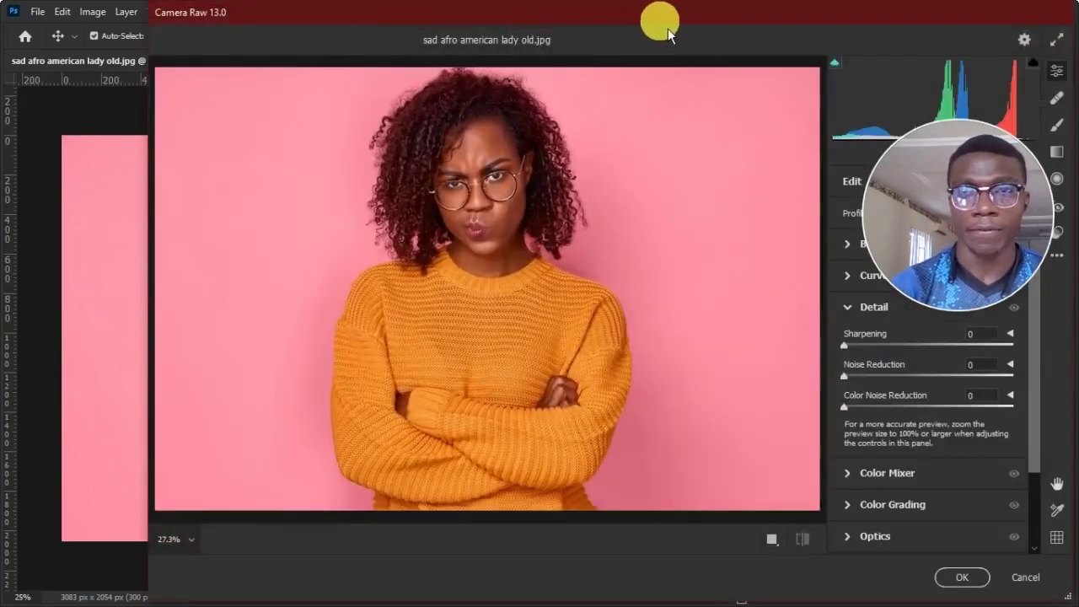
left_click_drag(668, 27, 546, 34)
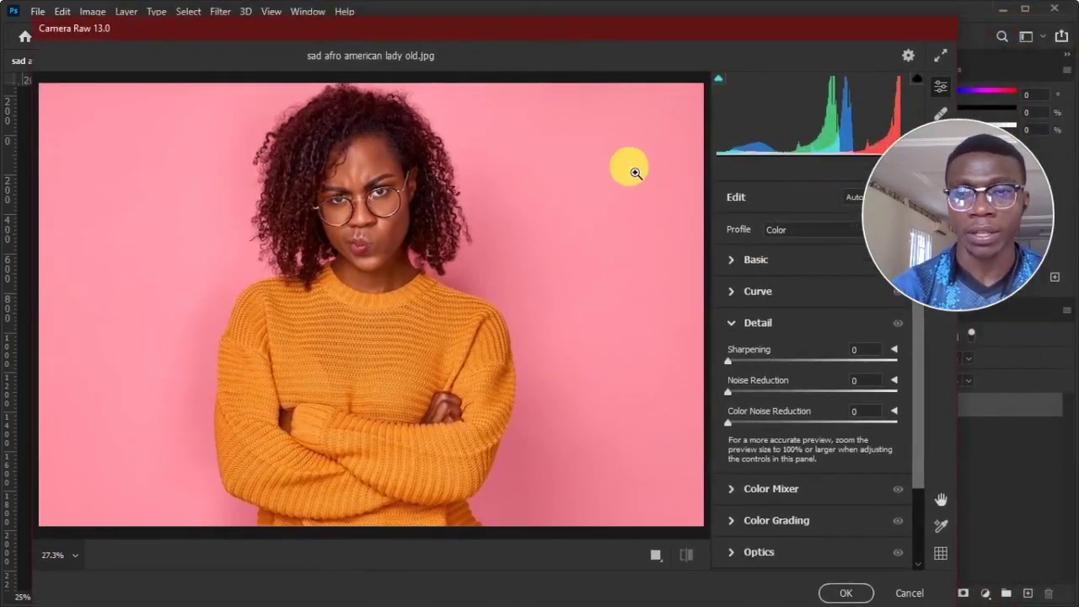
left_click(732, 258)
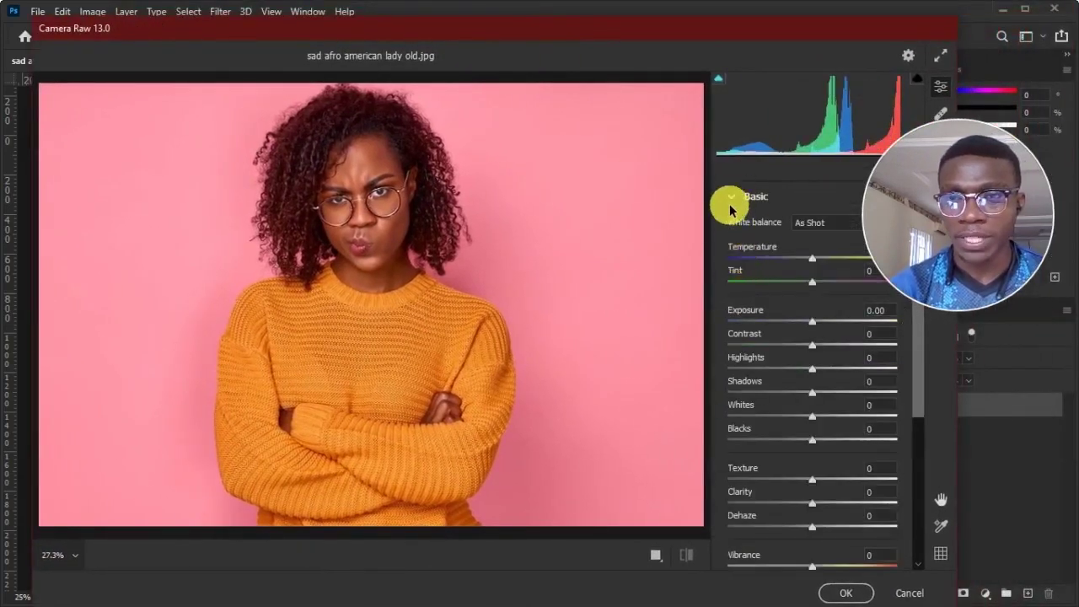
left_click(731, 221)
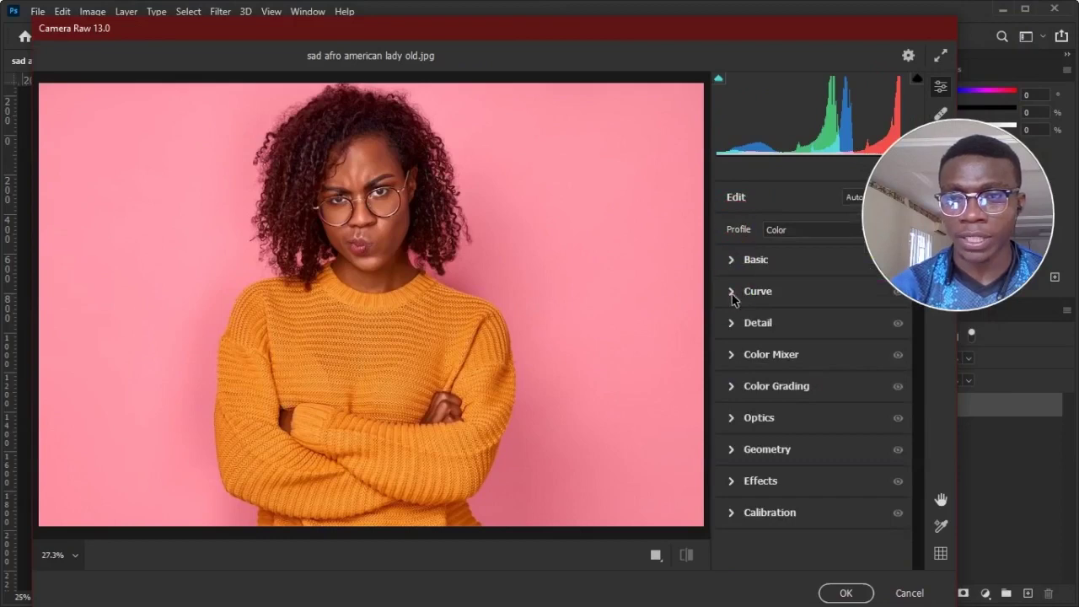
left_click(730, 291)
left_click(730, 239)
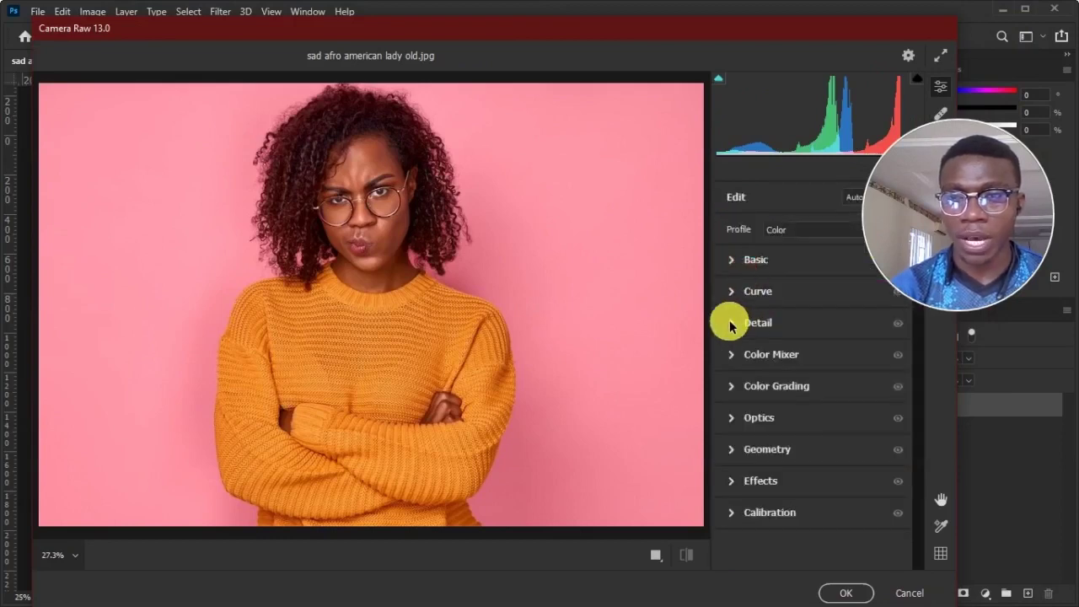
left_click(730, 322)
left_click(730, 258)
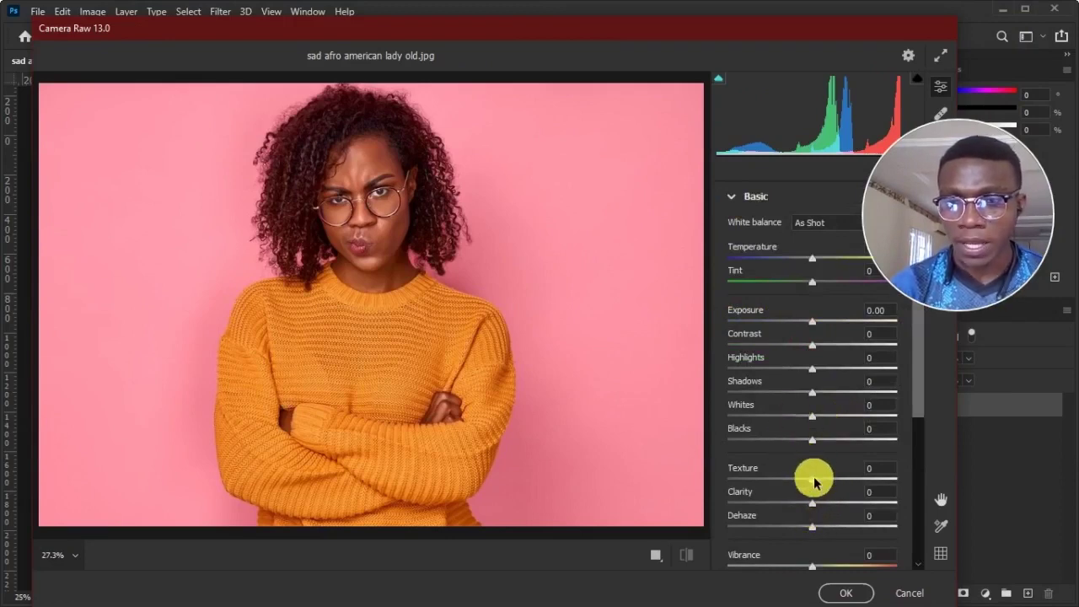
- Zoom the Camera Raw preview onto the face and set Texture to +7
left_click_drag(812, 478, 816, 482)
left_click_drag(257, 198, 295, 223)
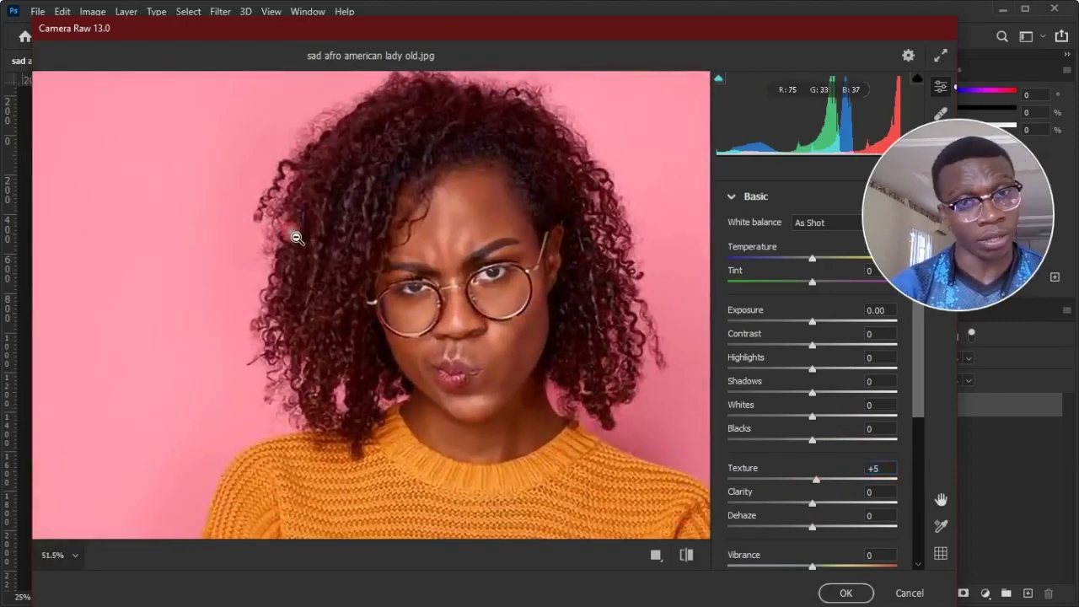
left_click(296, 229)
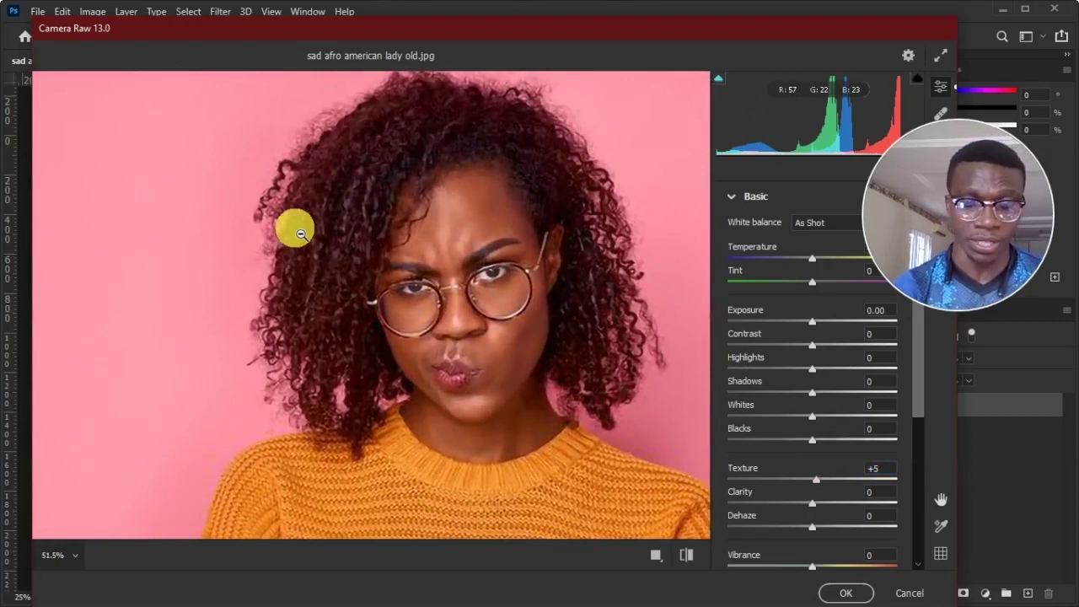
left_click_drag(469, 378, 447, 201)
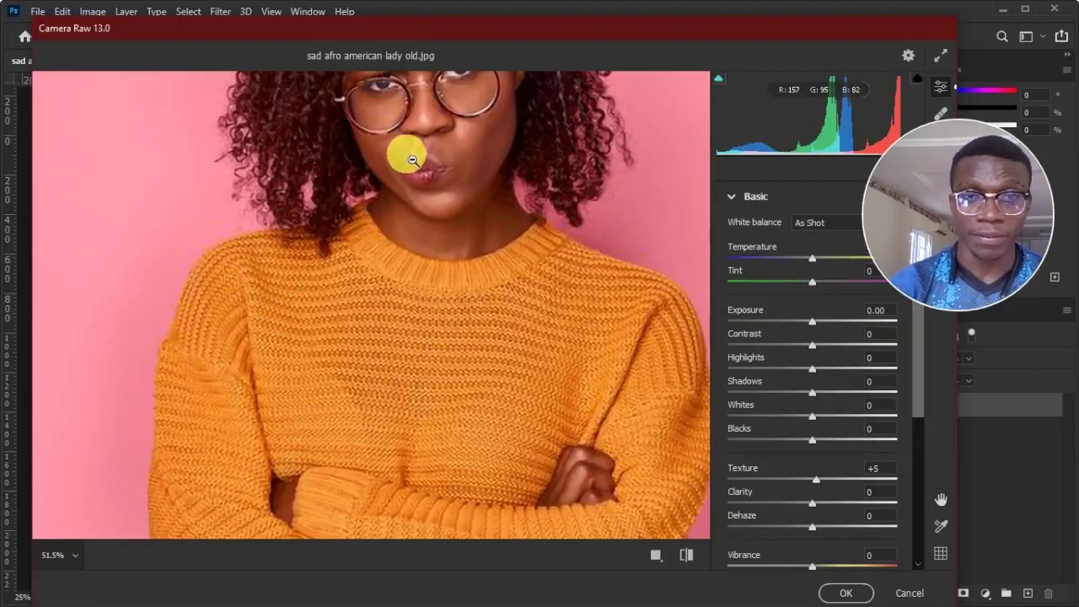
left_click_drag(404, 150, 431, 281)
mouse_move(299, 221)
left_mouse_down()
mouse_move(295, 197)
mouse_move(464, 356)
mouse_move(443, 298)
mouse_move(441, 245)
left_mouse_up()
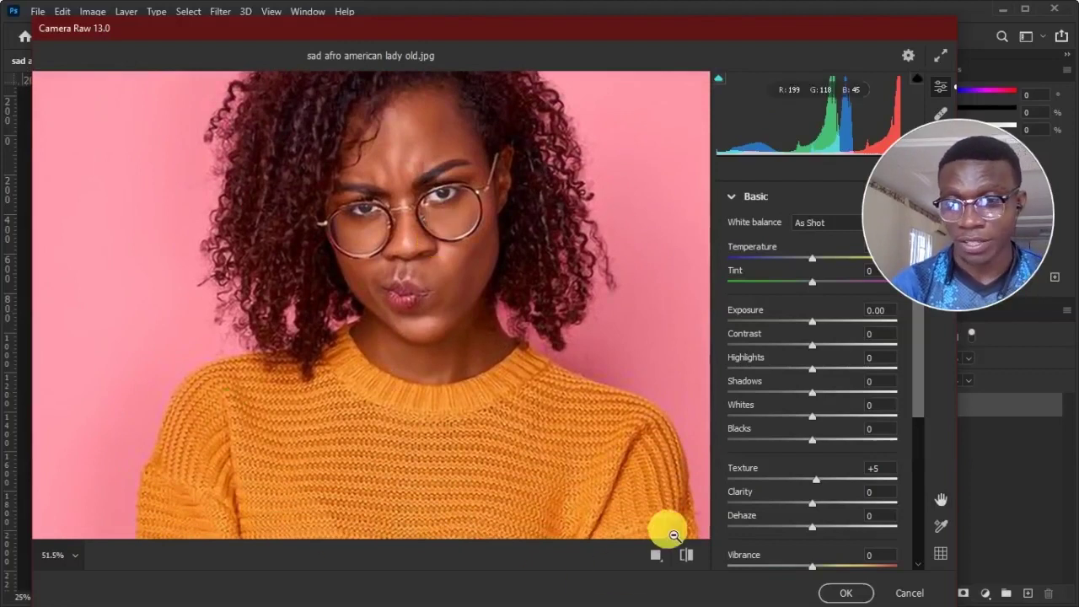
mouse_move(814, 487)
left_mouse_down()
mouse_move(814, 477)
mouse_move(826, 504)
mouse_move(817, 508)
left_mouse_up()
left_click(814, 501)
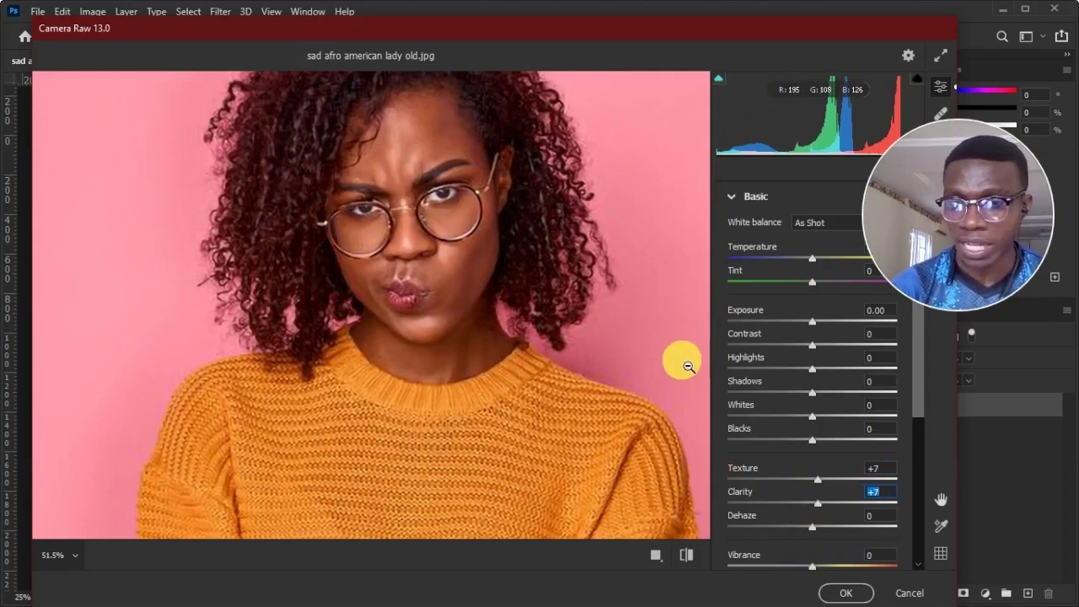
- Push Clarity to +100, then bring it back down to +14
left_click_drag(821, 508, 883, 506)
left_click(867, 494)
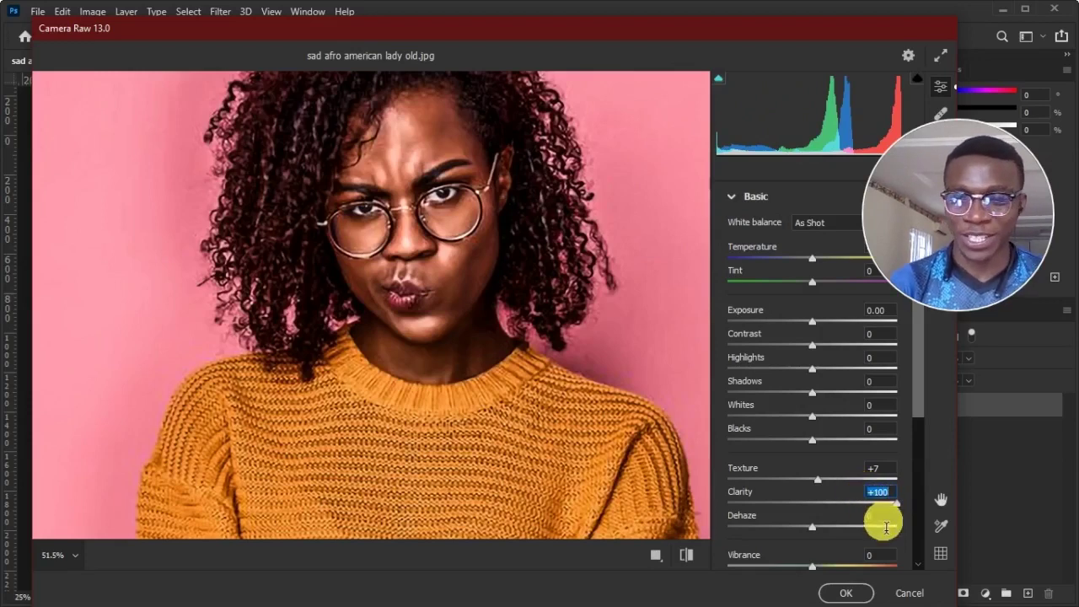
left_click_drag(899, 506, 831, 508)
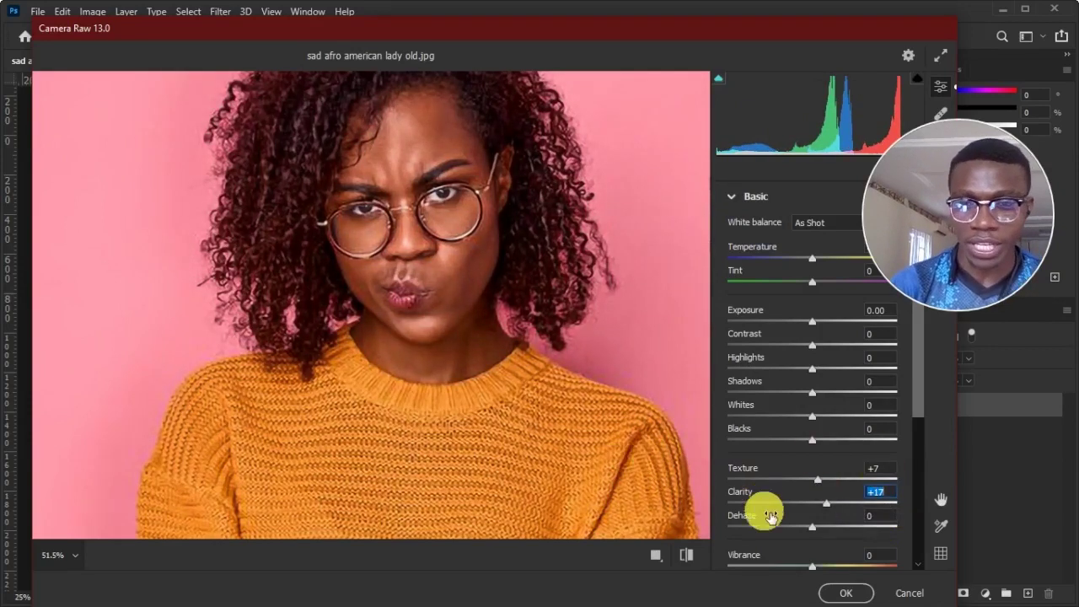
left_click_drag(825, 506, 822, 505)
key("Up")
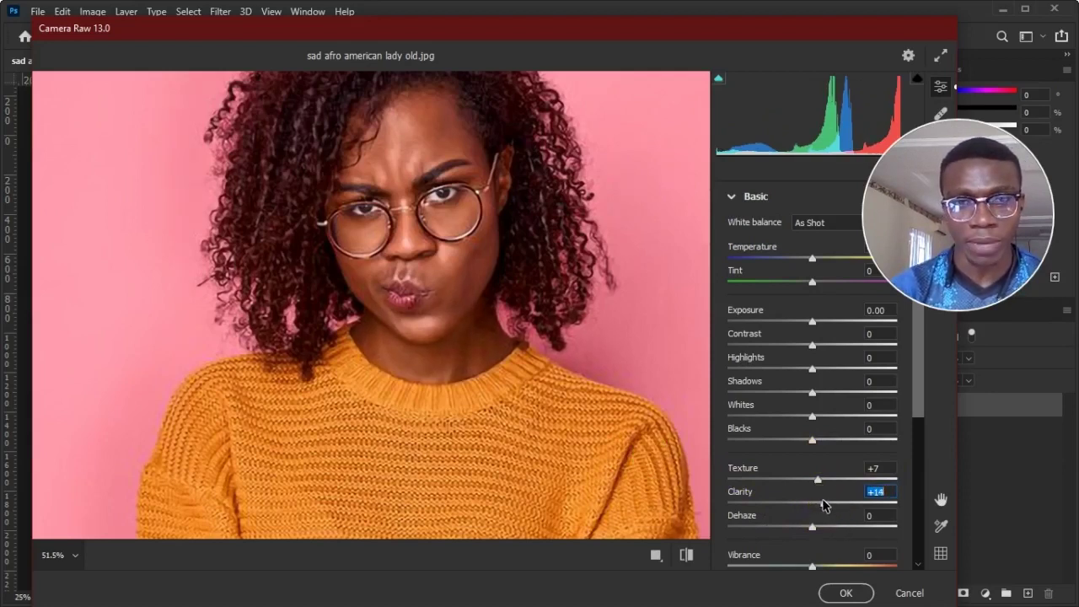
- In the Detail section, set Sharpening to 49 and Noise Reduction to 32
left_click_drag(341, 216, 425, 191)
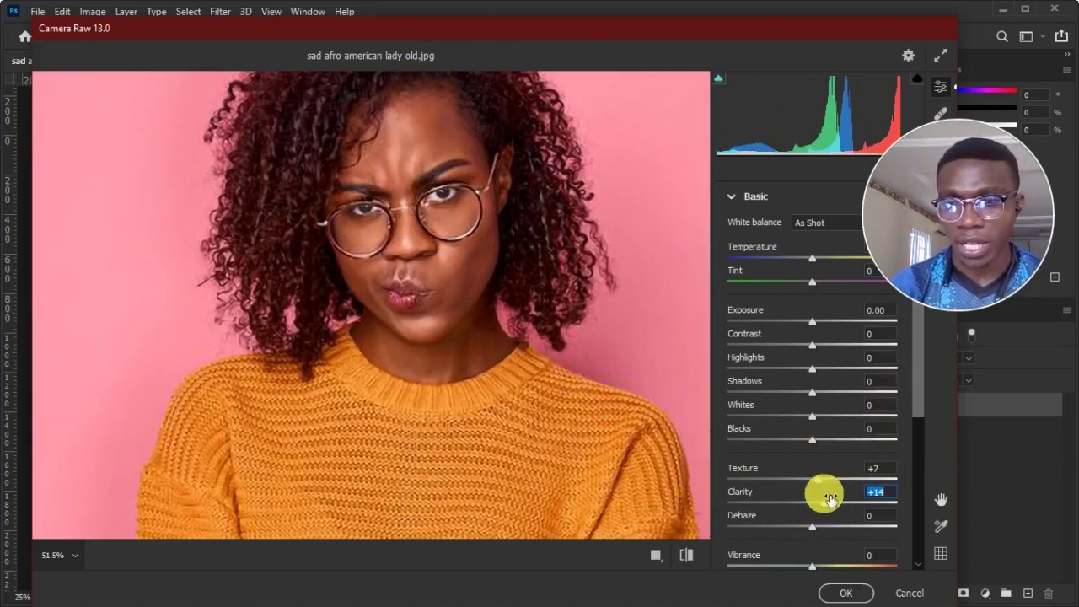
scroll(814, 493, "down", 1)
scroll(802, 459, "down", 5)
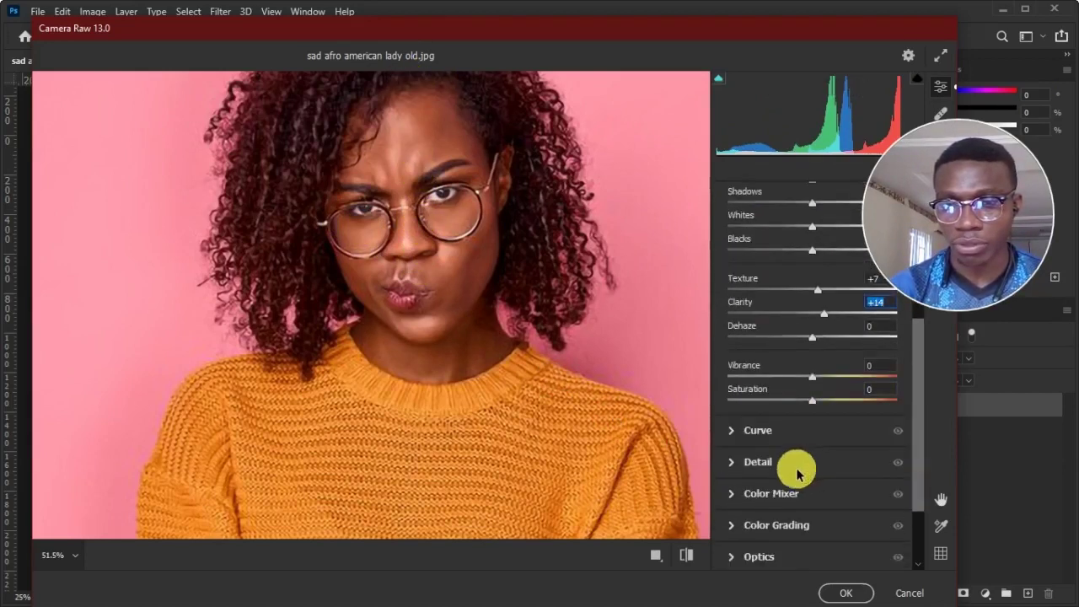
scroll(796, 474, "down", 2)
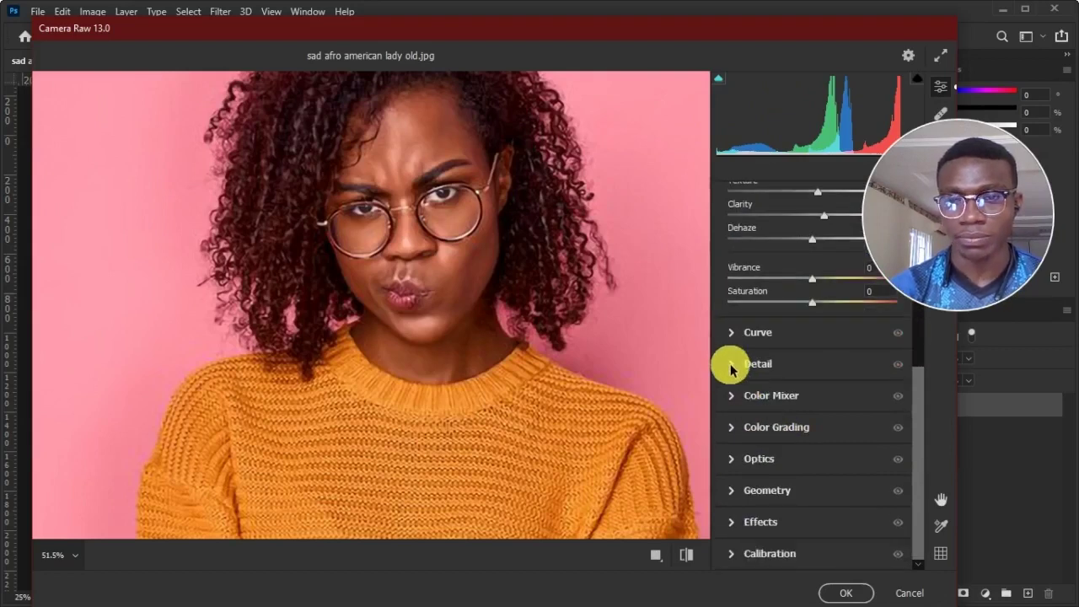
left_click(730, 365)
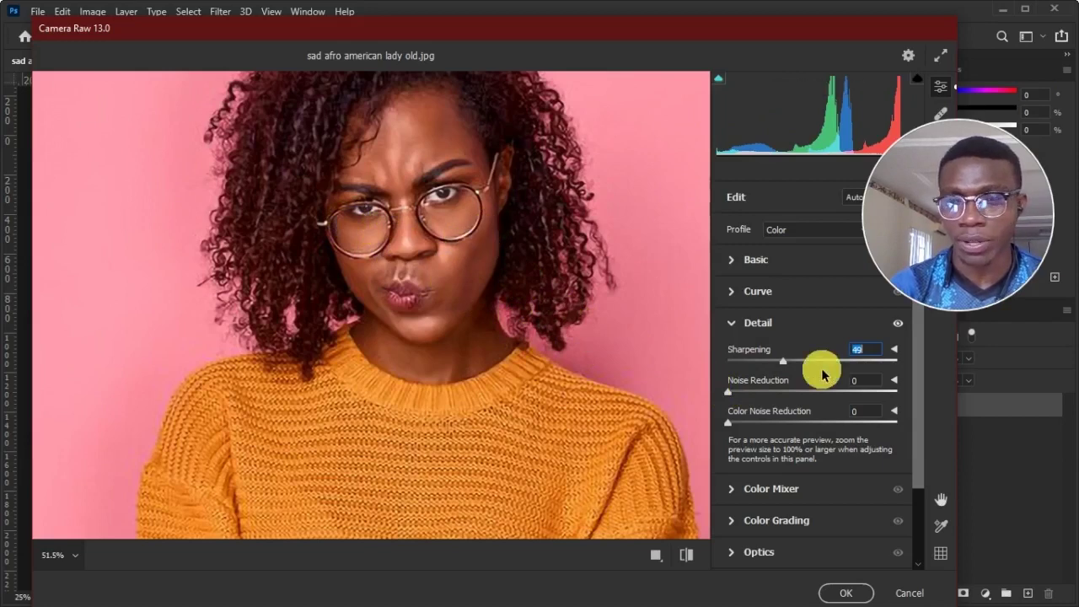
left_click(730, 394)
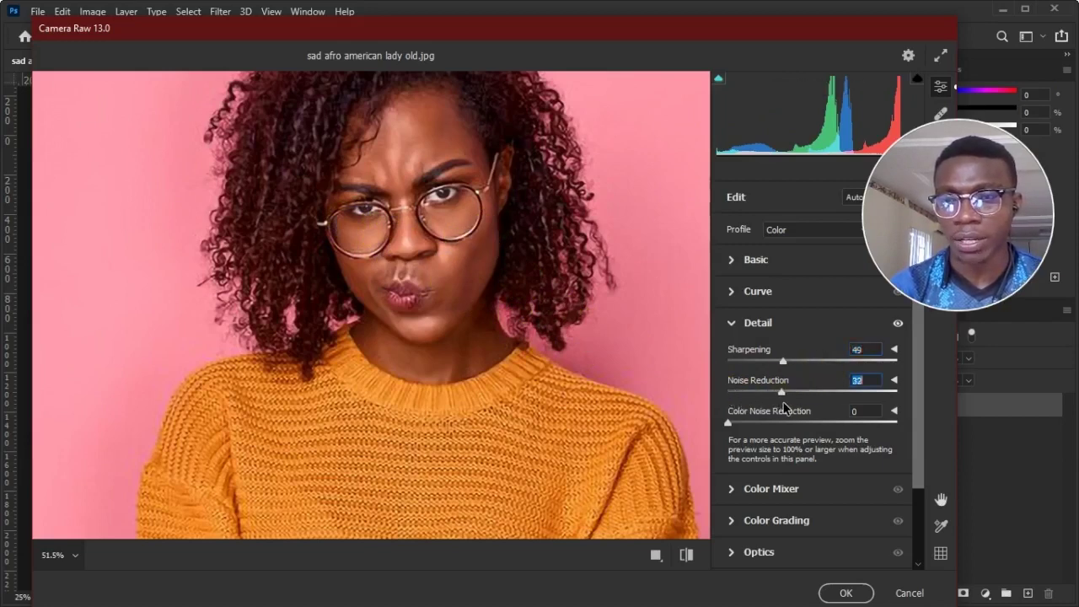
left_click(784, 408)
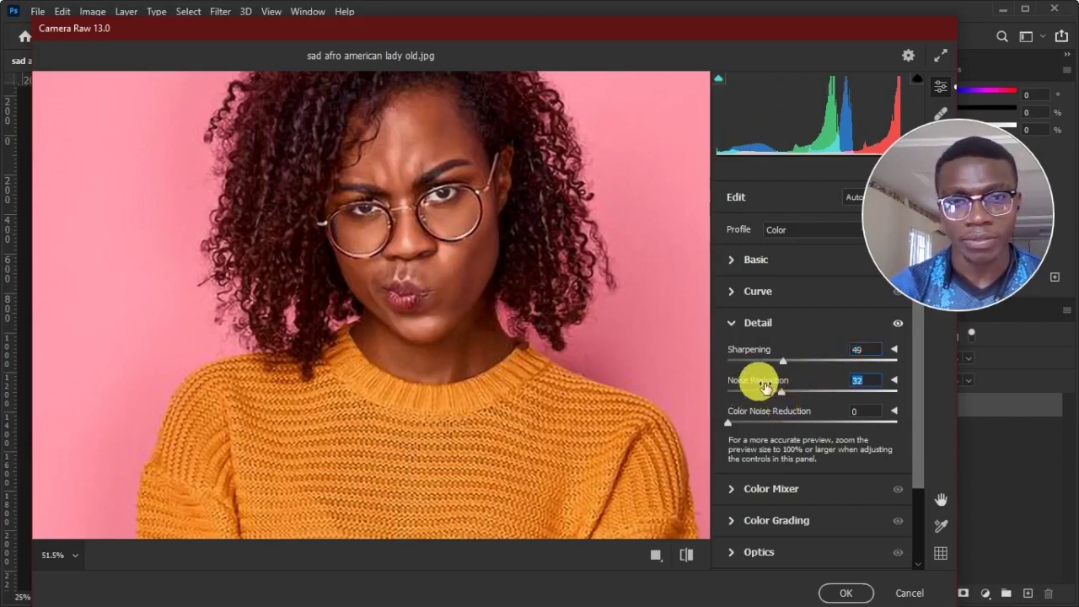
- Toggle the Detail adjustments off and on to compare, then apply the Camera Raw Filter
left_click(897, 325)
left_click(898, 325)
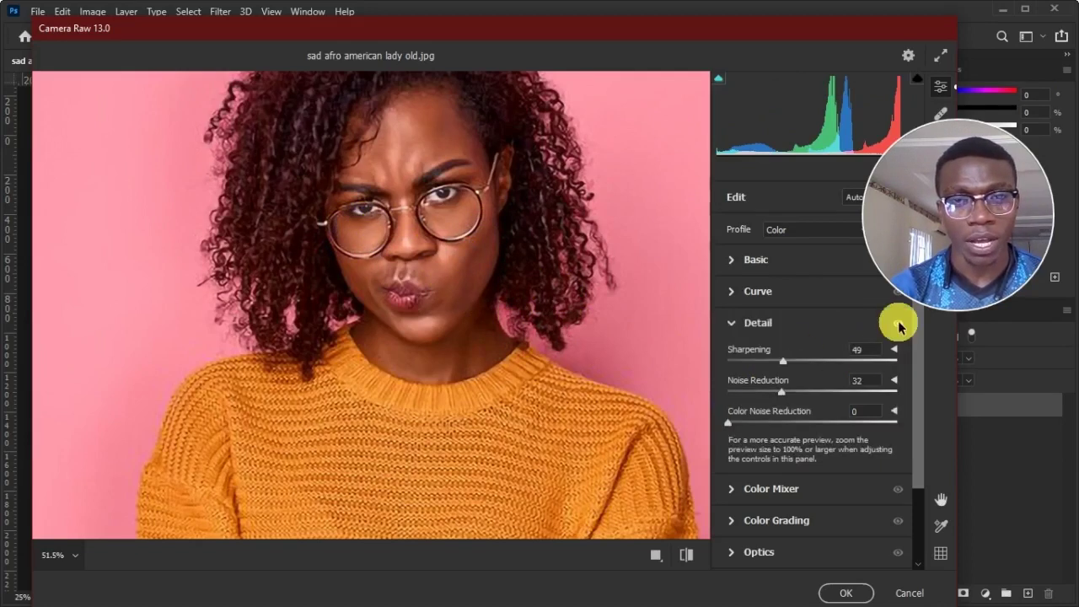
left_click(897, 325)
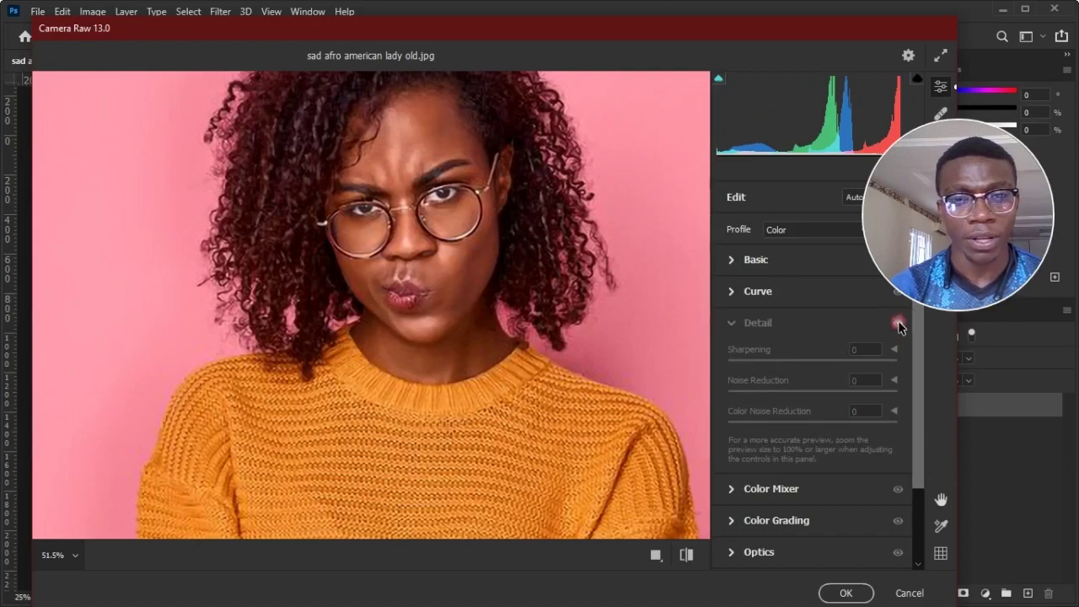
left_click(897, 324)
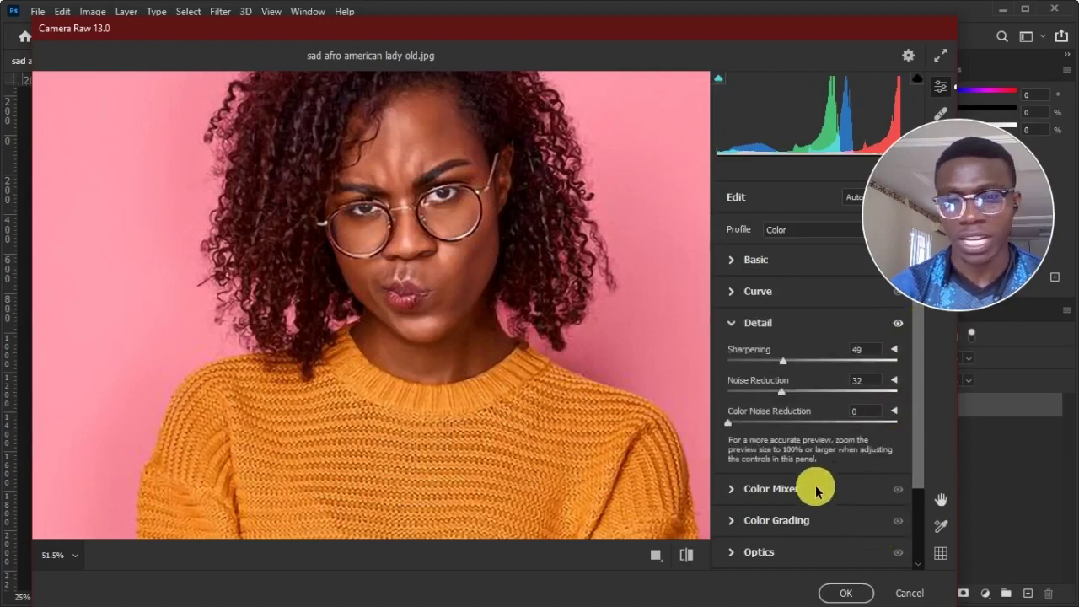
left_click(849, 593)
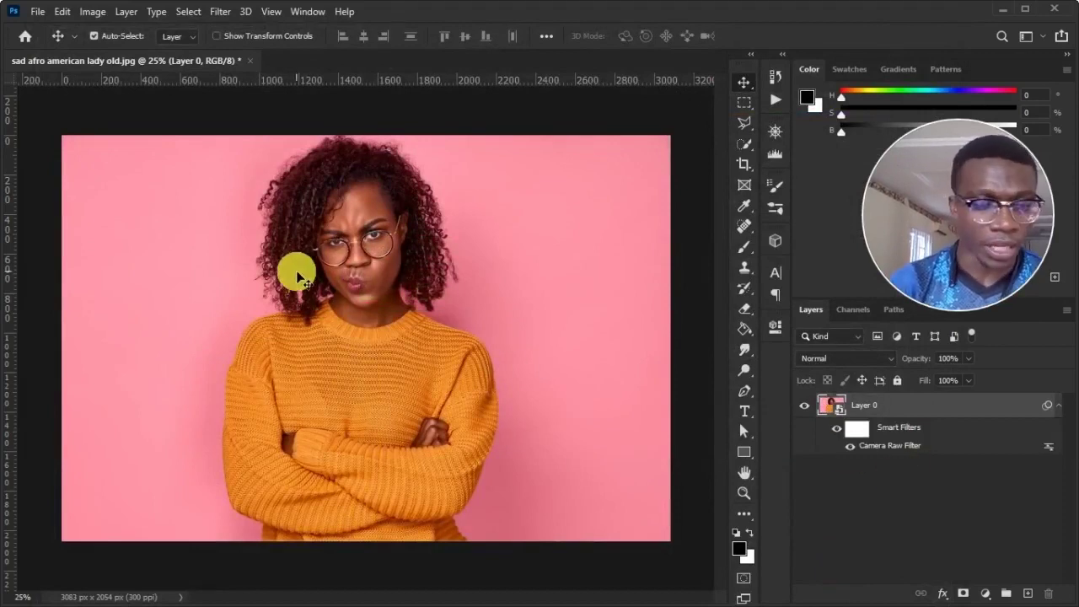
key("z")
left_click_drag(210, 140, 529, 482)
left_click_drag(151, 101, 504, 468)
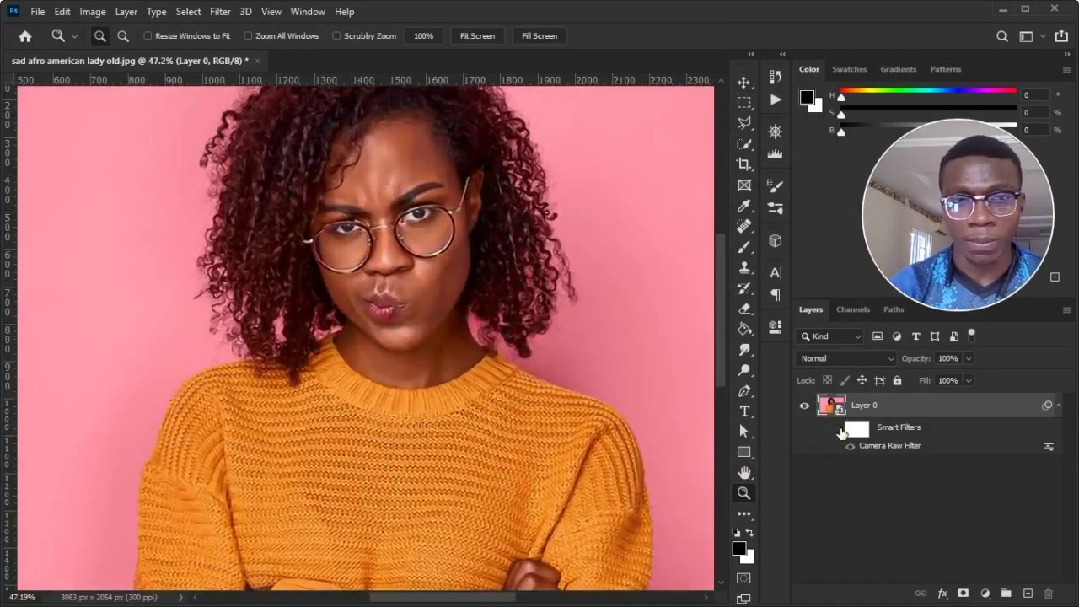
left_click(840, 429)
left_click(840, 430)
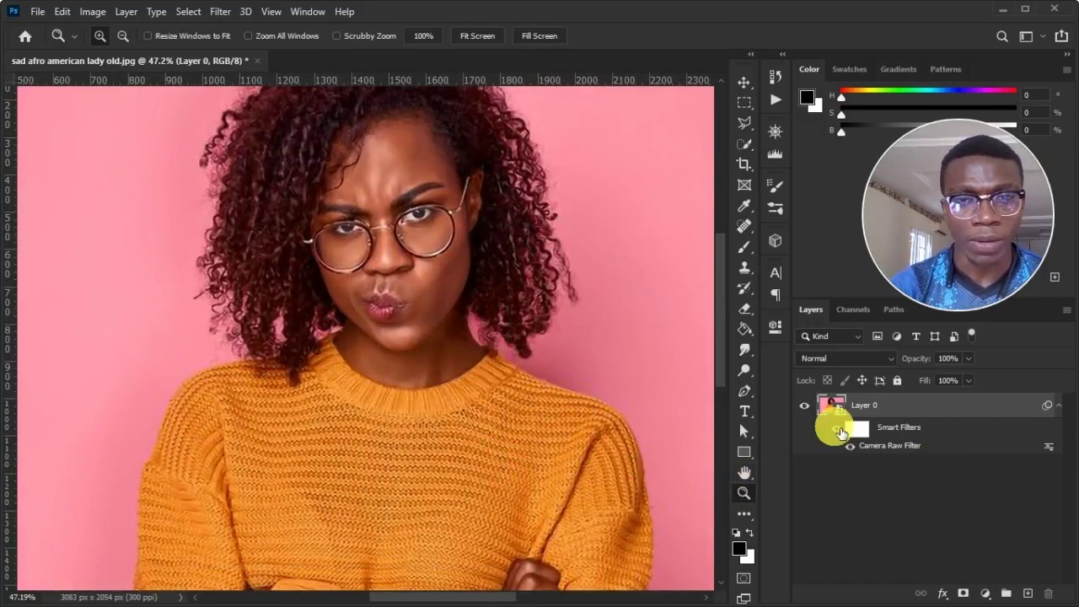
left_click(840, 432)
left_click(841, 435)
key("ctrl+0")
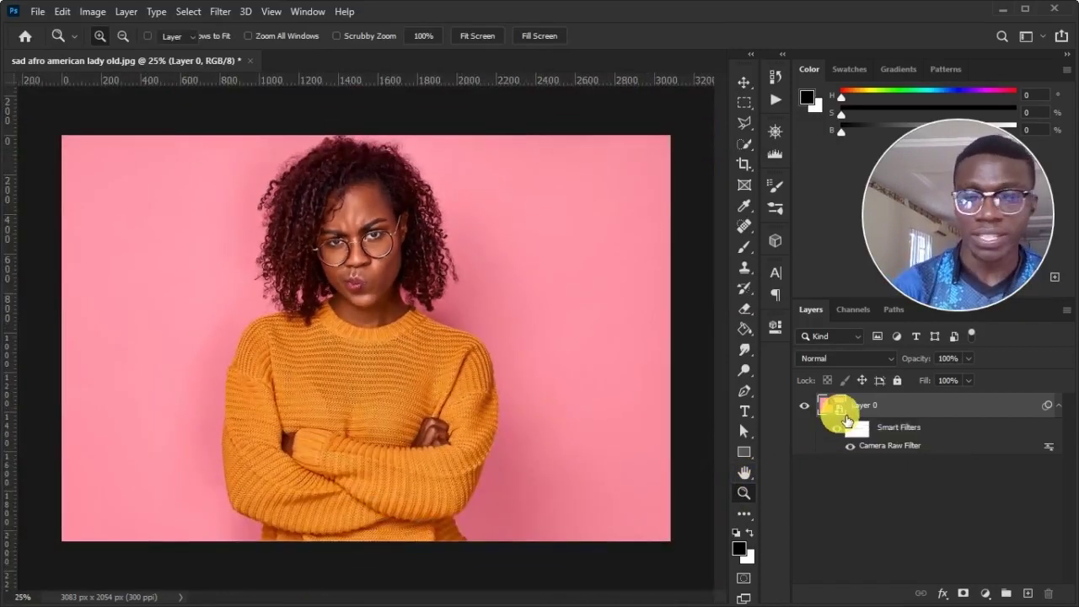
key("v")
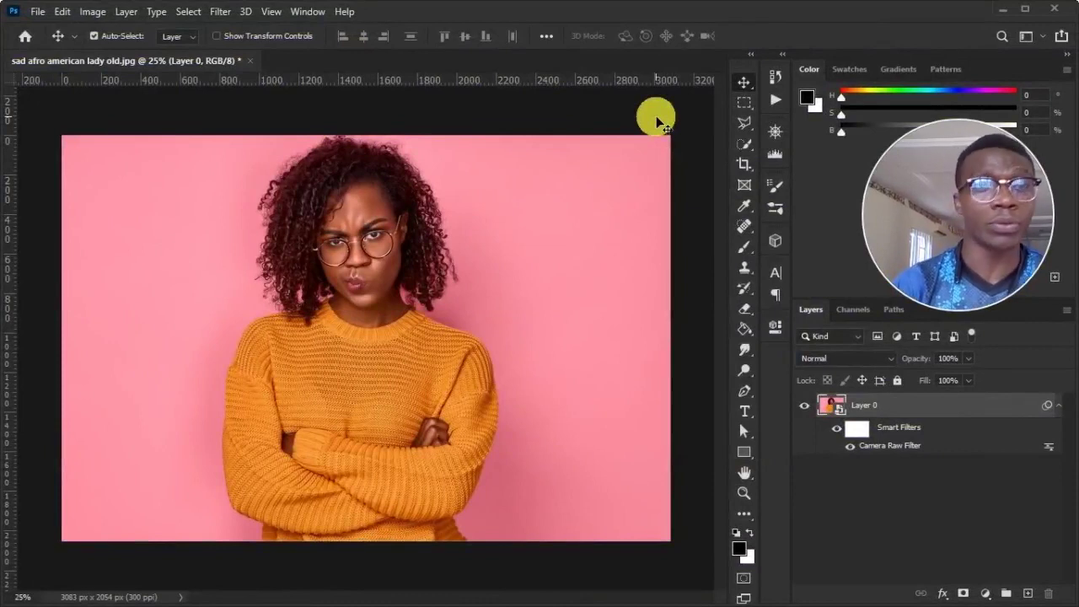
key("z")
left_click_drag(199, 135, 549, 441)
key("v")
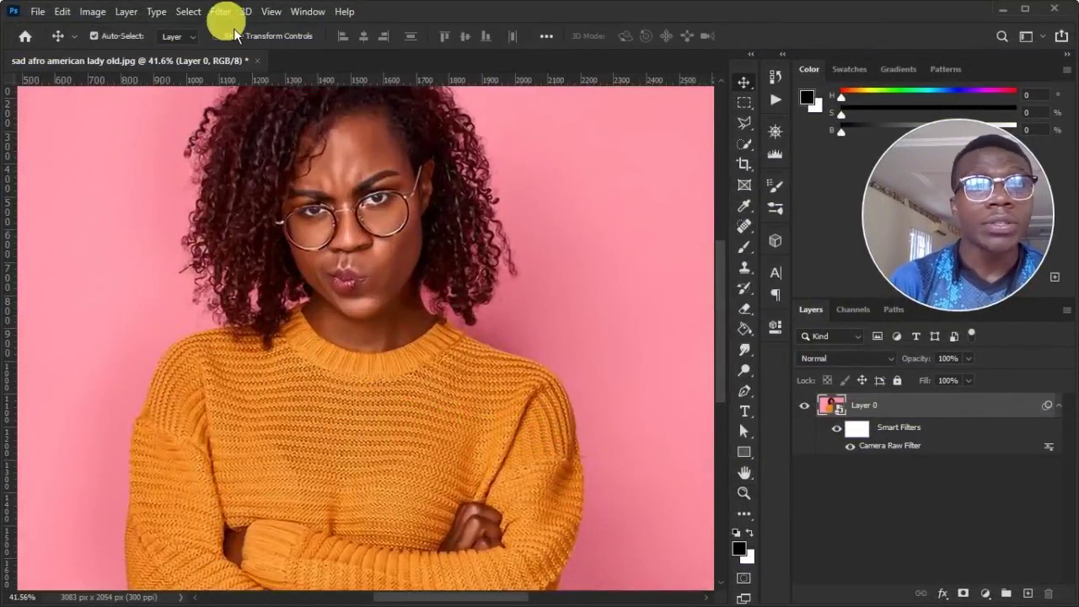
- Add Filter > Noise > Reduce Noise as a smart filter
left_click(223, 11)
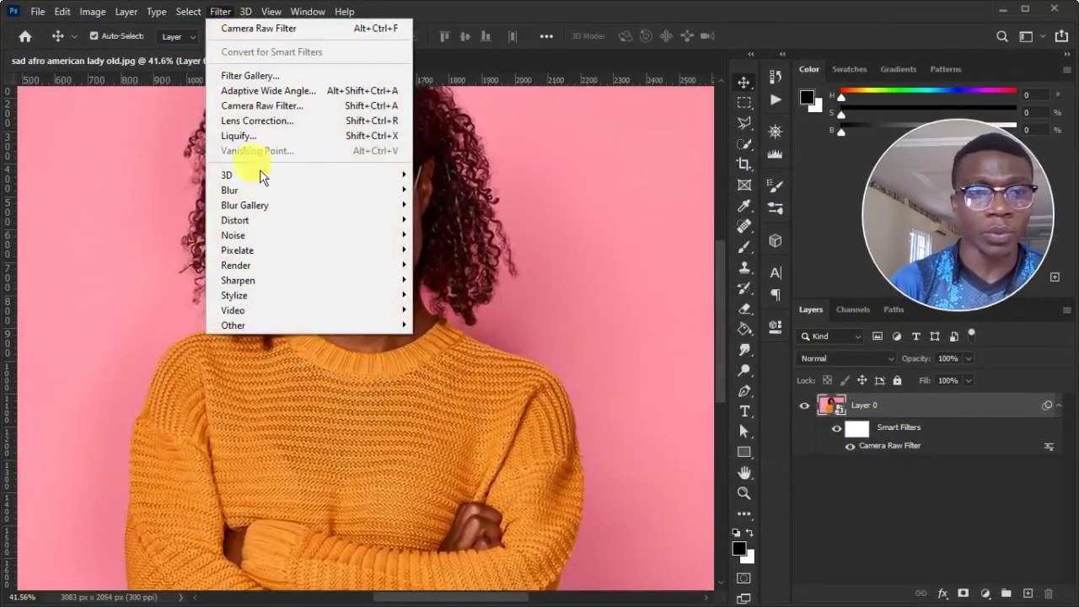
left_click(301, 238)
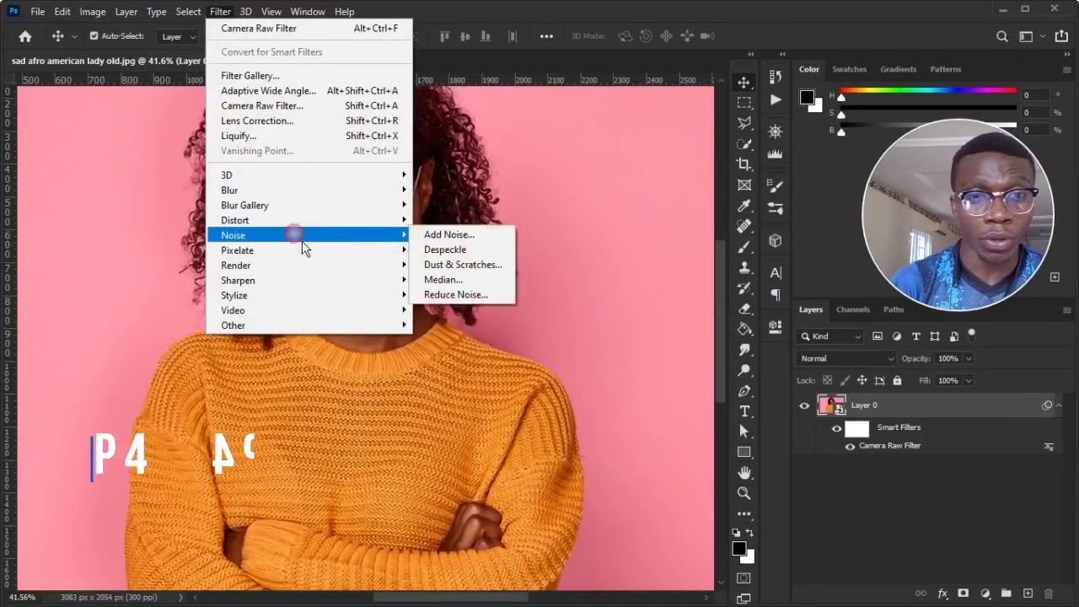
left_click(453, 303)
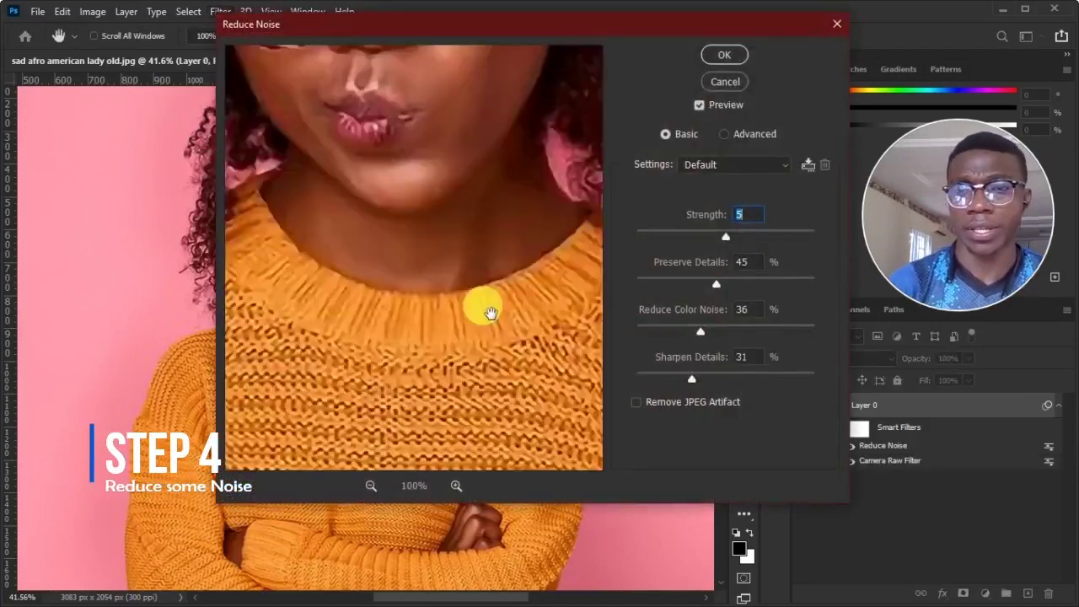
- Center the Reduce Noise preview on the face, compare with Preview, and lower Strength
left_click_drag(440, 159, 450, 213)
left_click(371, 487)
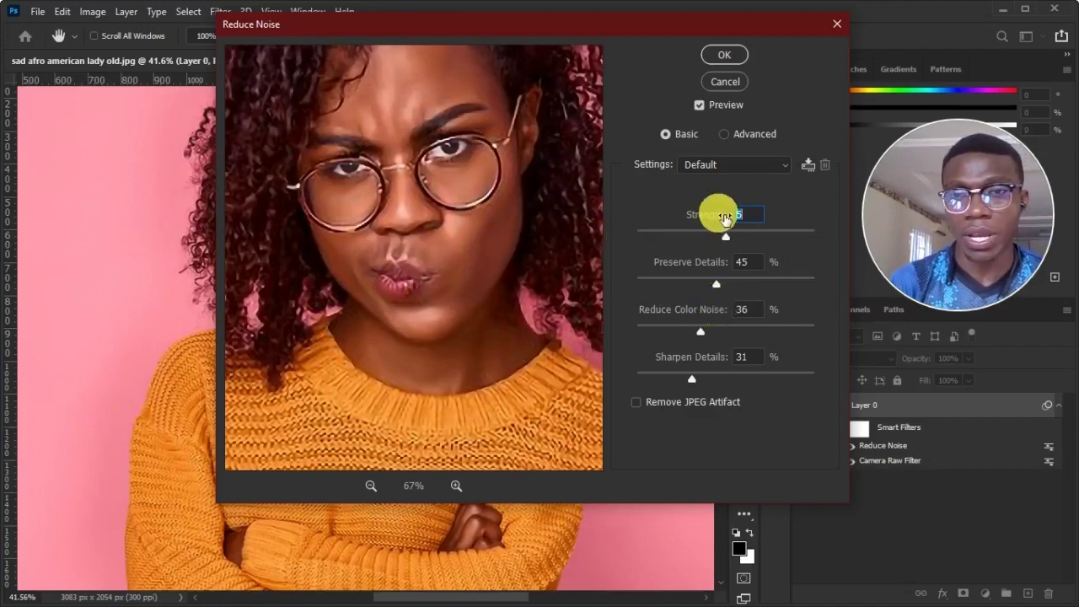
left_click(706, 107)
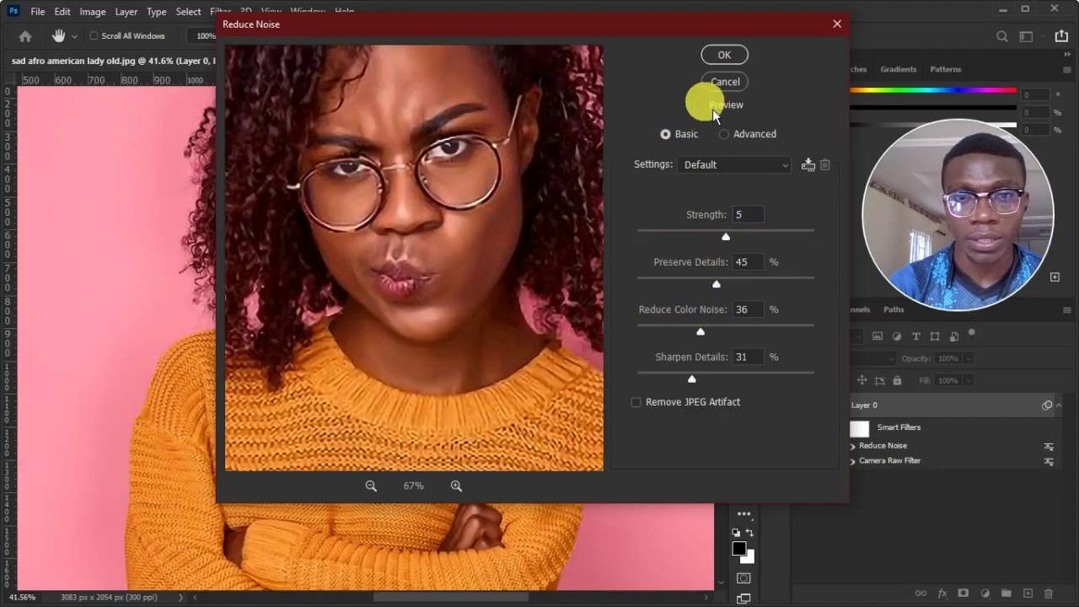
left_click(713, 107)
left_click(713, 237)
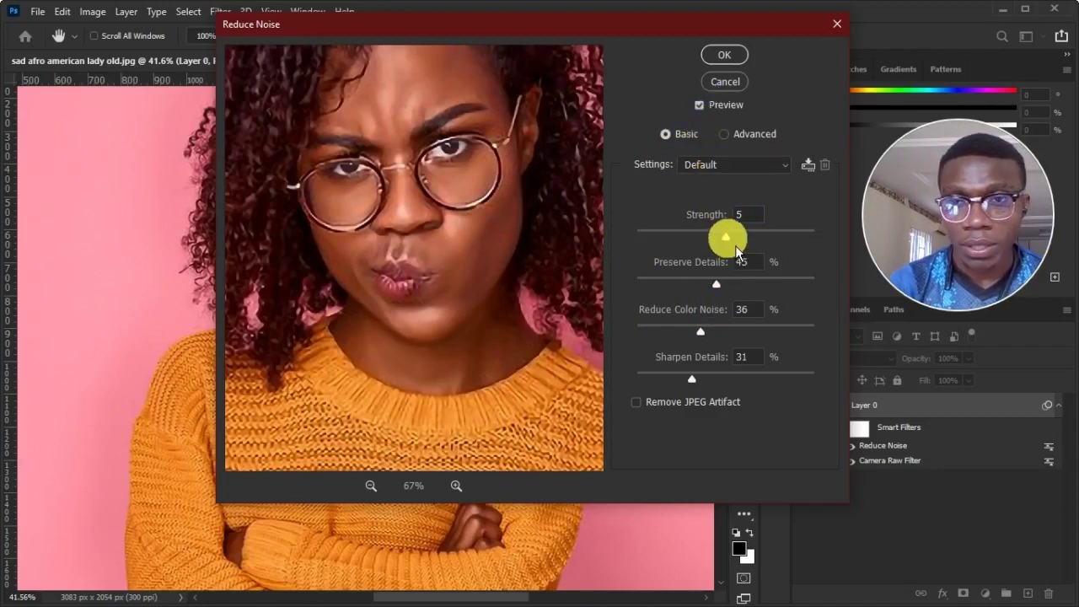
- Raise the Reduce Noise Strength to 6
left_click(714, 284)
left_click(665, 237)
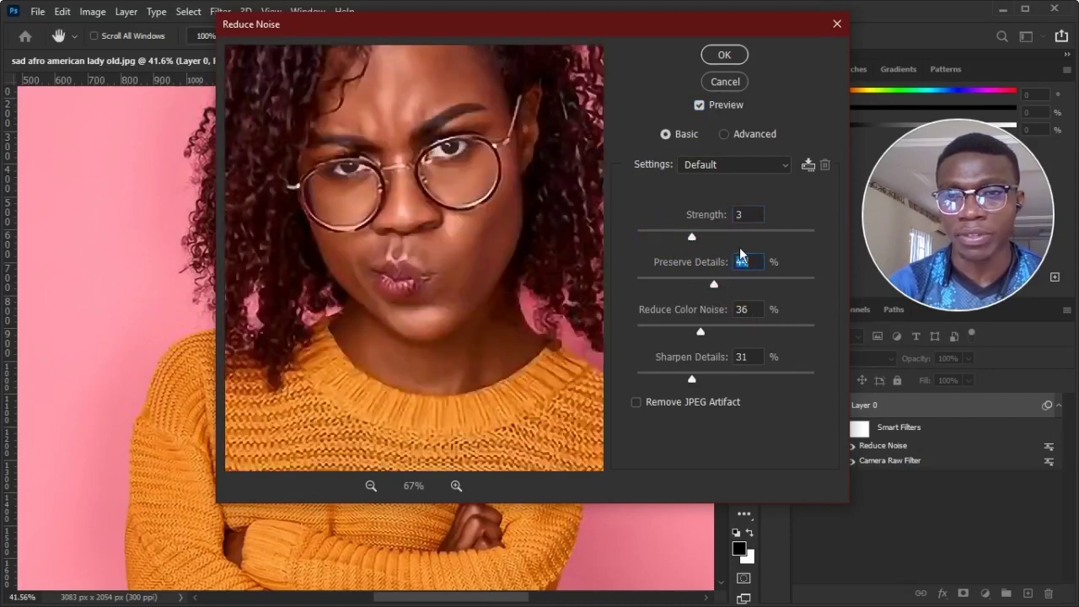
left_click_drag(714, 239, 755, 253)
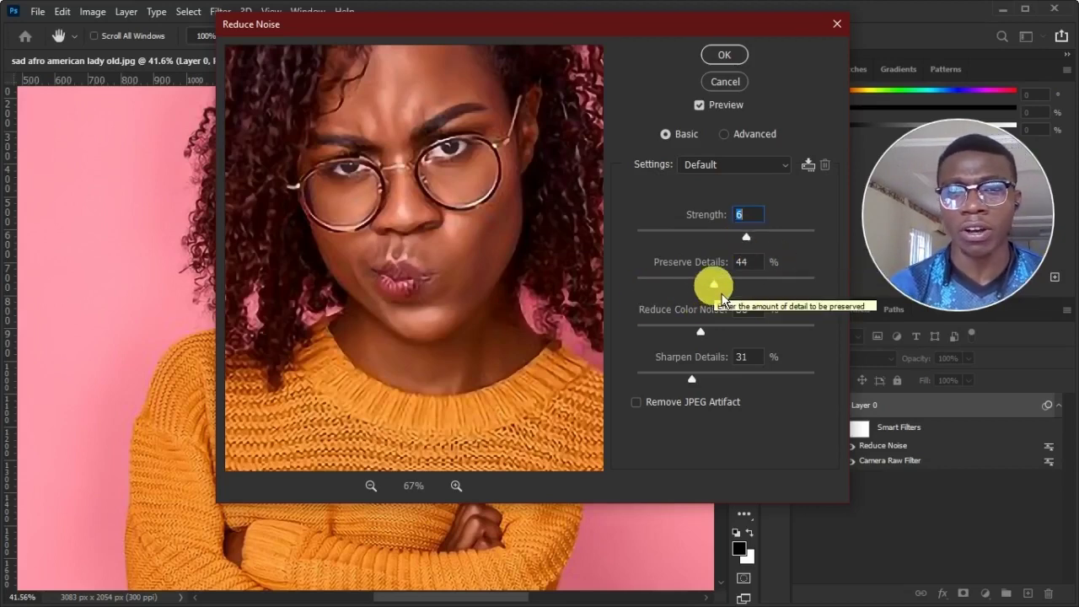
- Try Preserve Details at its maximum, then settle it back at 45%
left_click(721, 295)
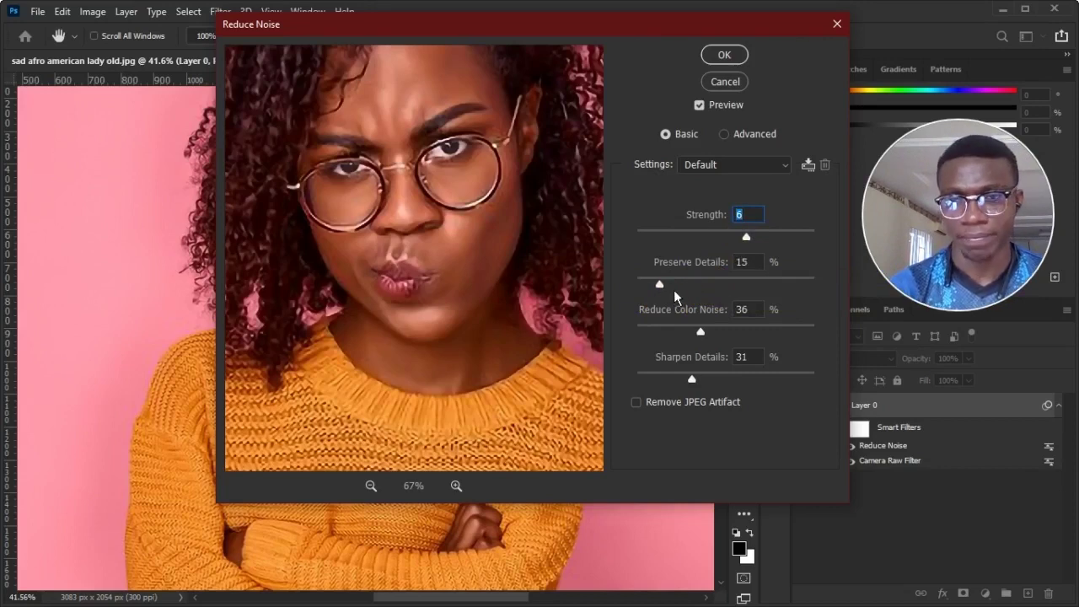
mouse_move(783, 284)
left_mouse_down()
mouse_move(807, 289)
mouse_move(799, 283)
left_mouse_up()
left_click(618, 211)
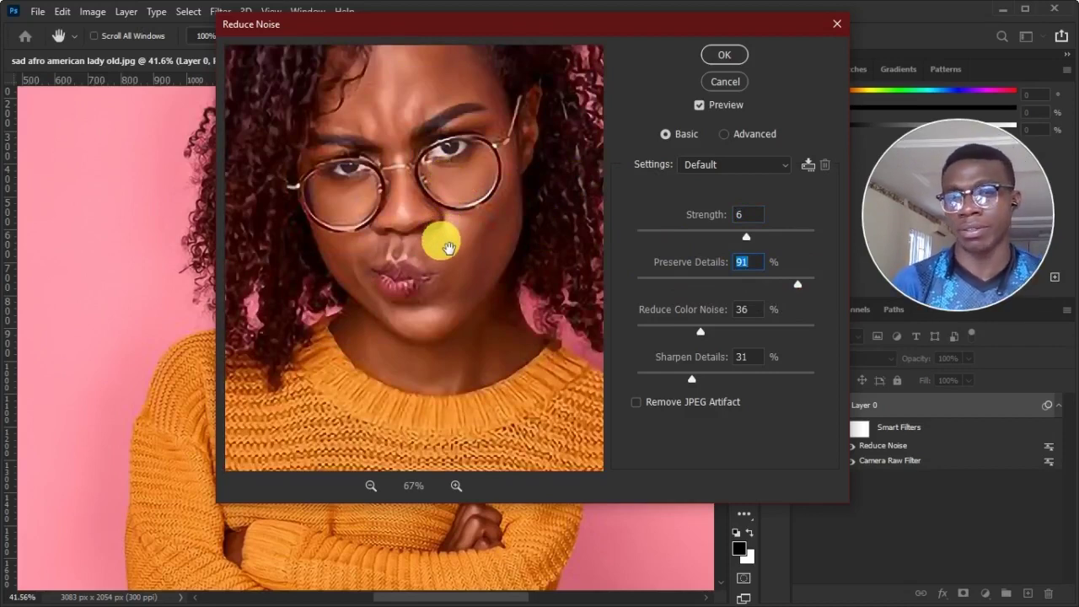
left_click_drag(797, 284, 841, 297)
left_click(711, 284)
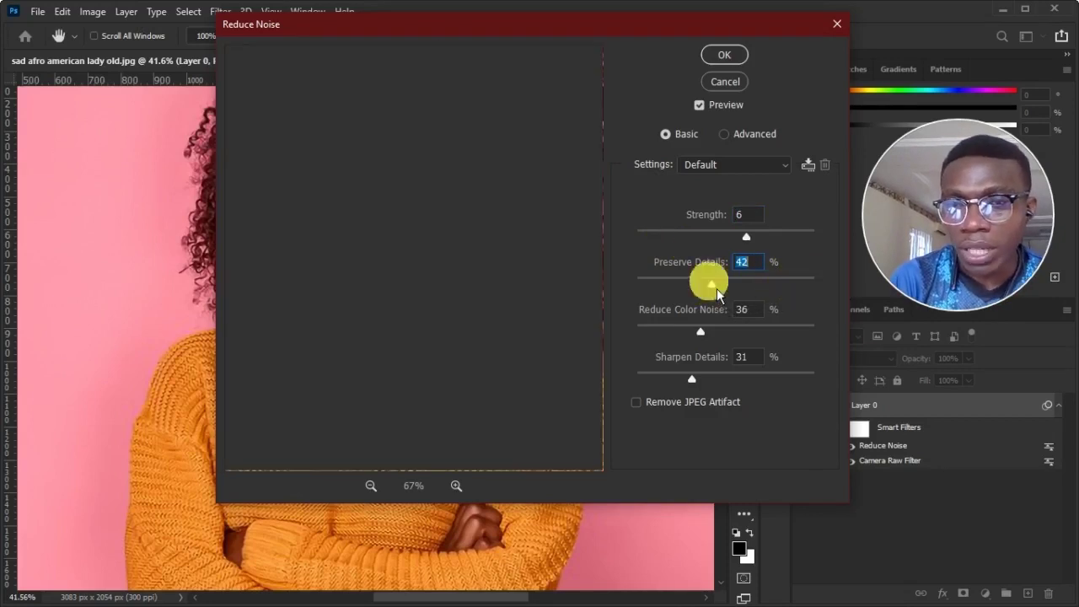
left_click(717, 289)
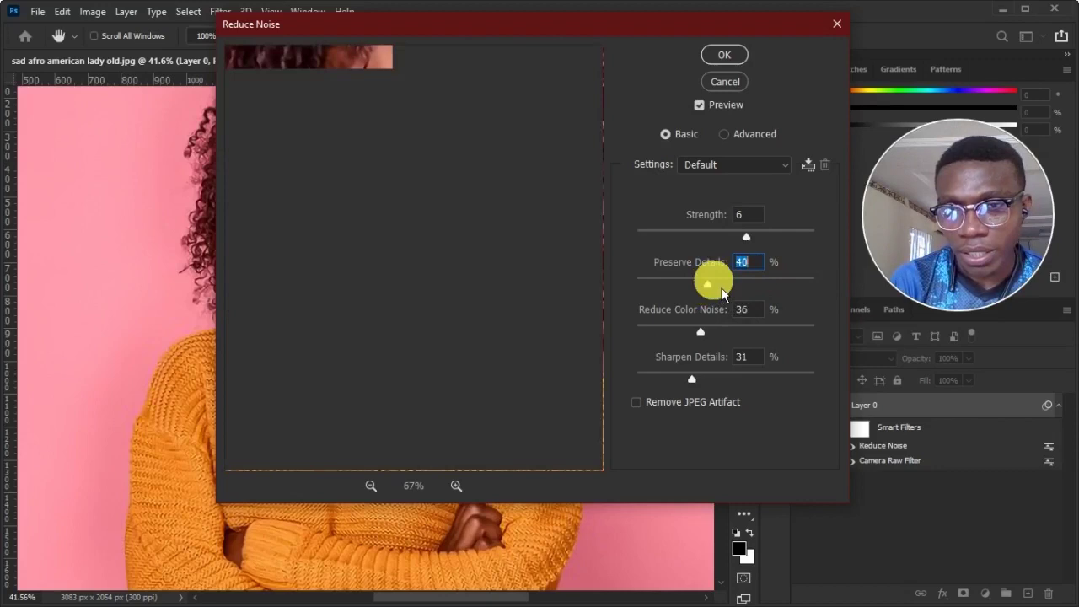
left_click_drag(723, 292, 729, 291)
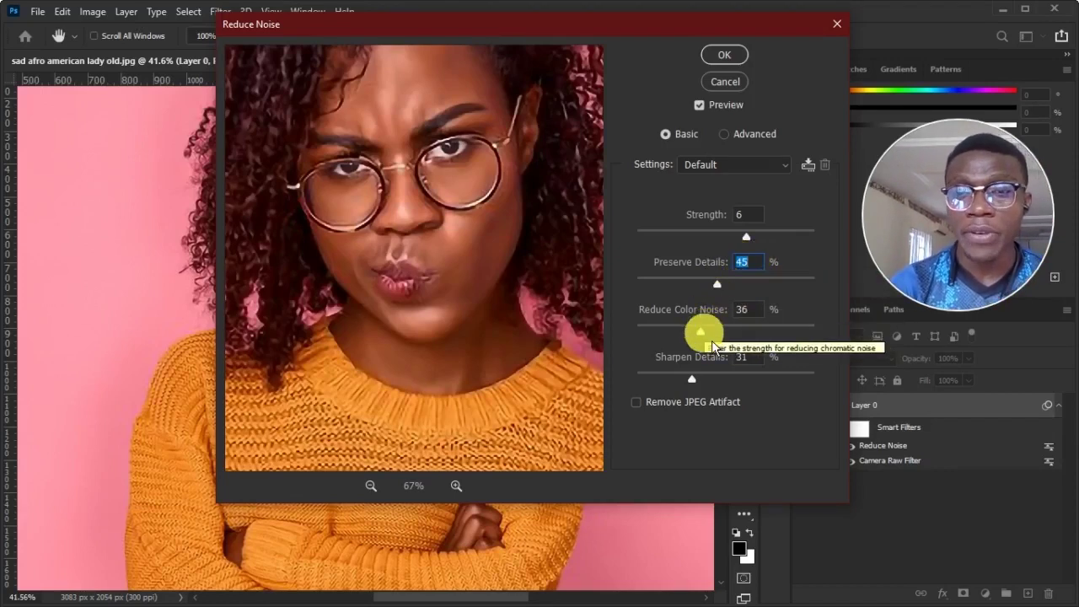
- Try Reduce Color Noise at 62% and 92%, then settle on 52%
left_click(700, 332)
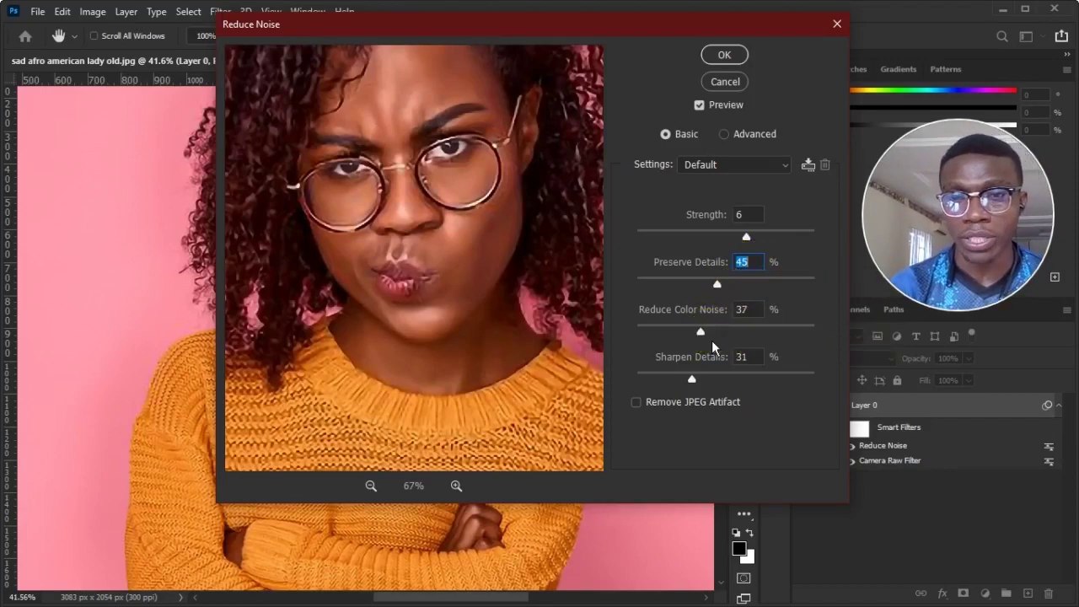
left_click(776, 332)
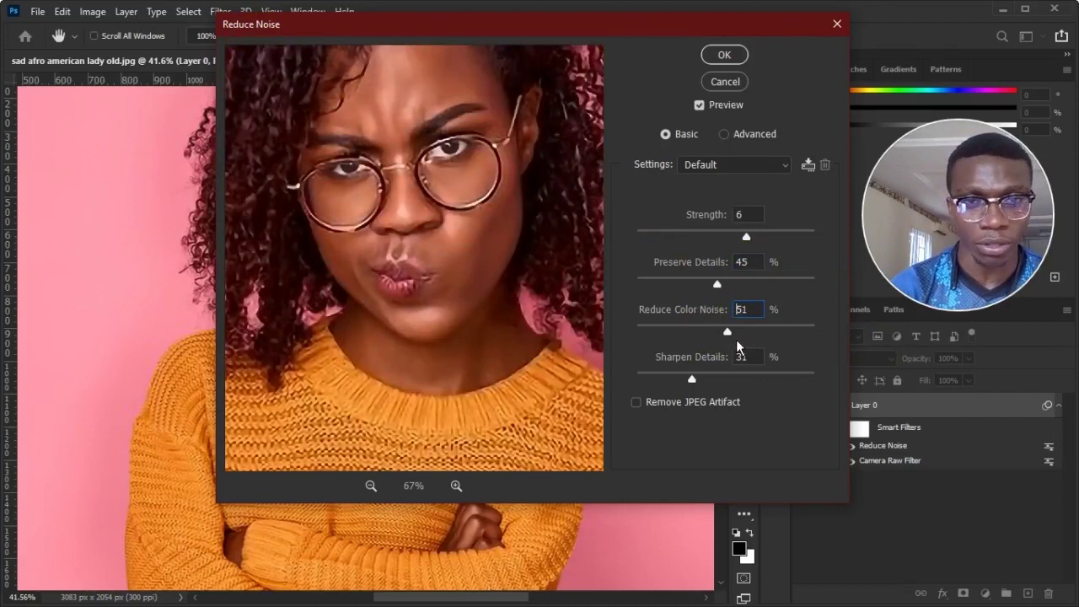
left_click_drag(735, 337, 748, 333)
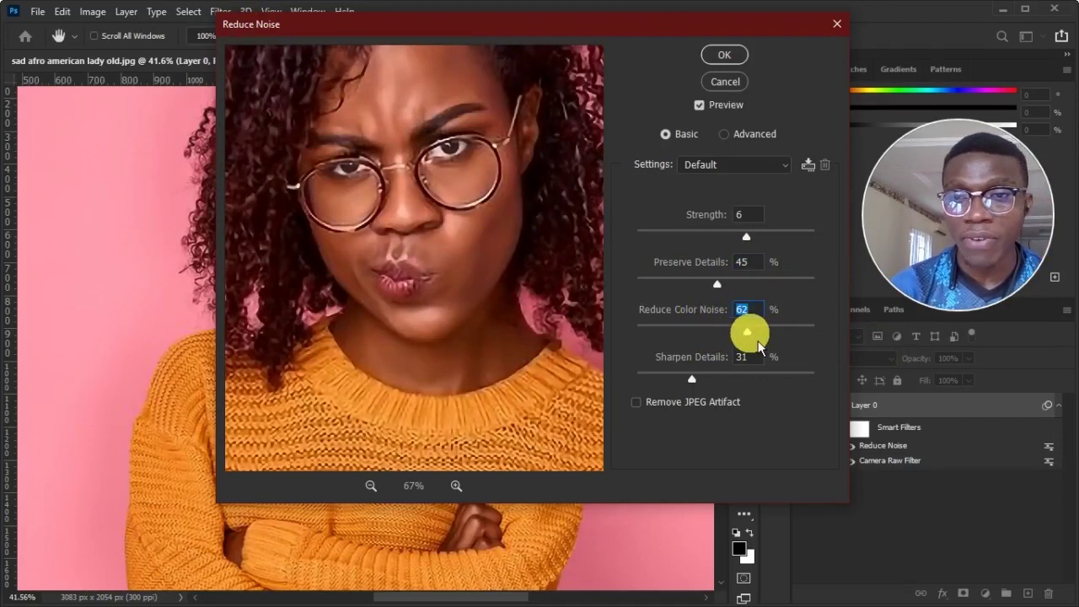
left_click_drag(747, 332, 781, 333)
key("Up")
key("Up")
key("Up")
key("Up")
key("Up")
key("Up")
key("Up")
key("Up")
key("Up")
left_click(440, 195)
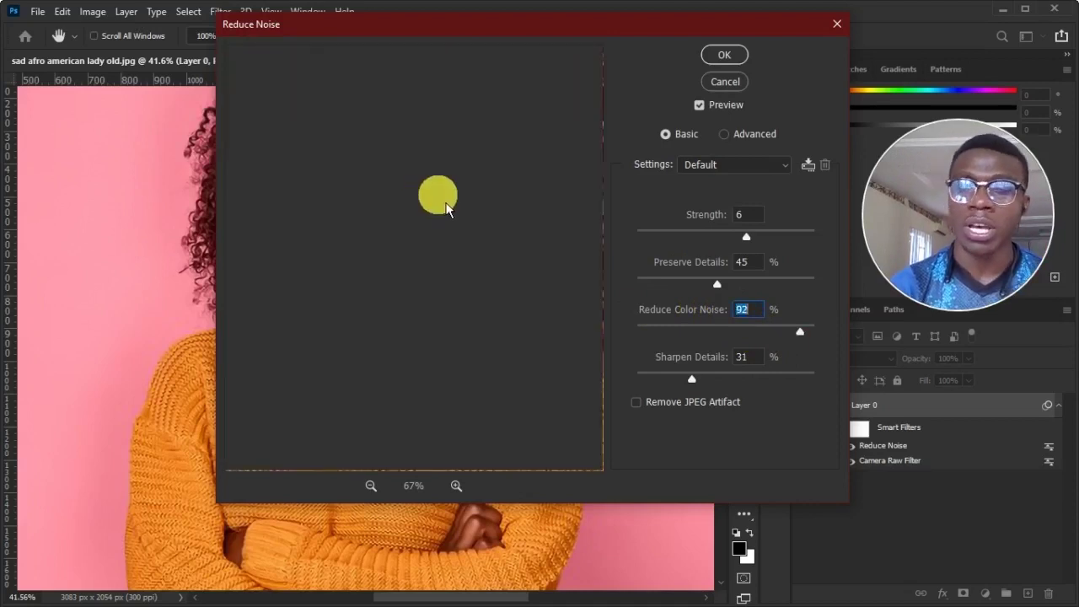
left_click_drag(448, 208, 511, 239)
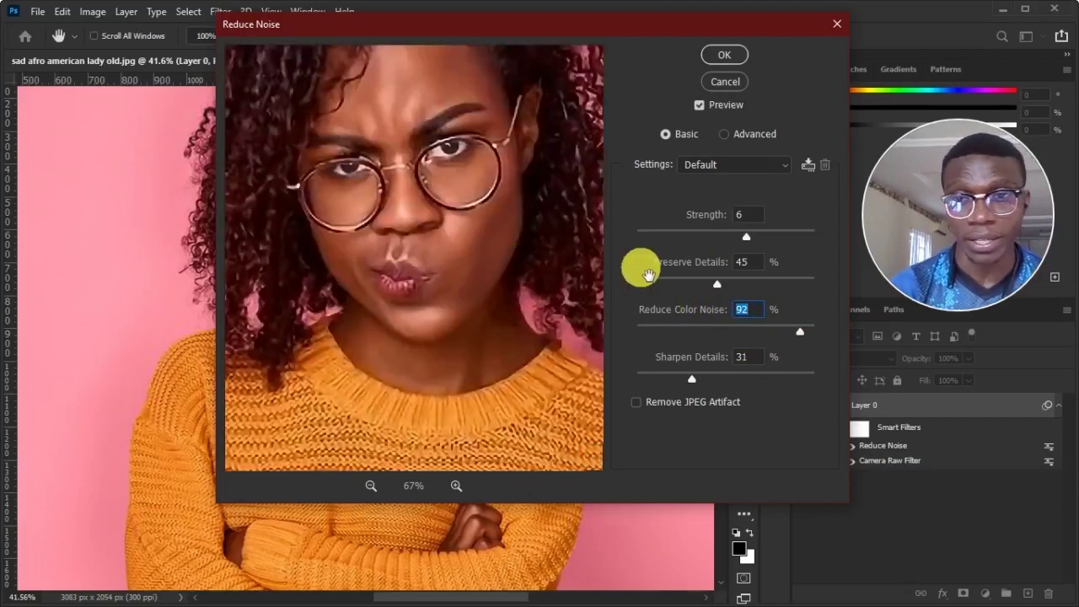
left_click_drag(808, 341, 803, 342)
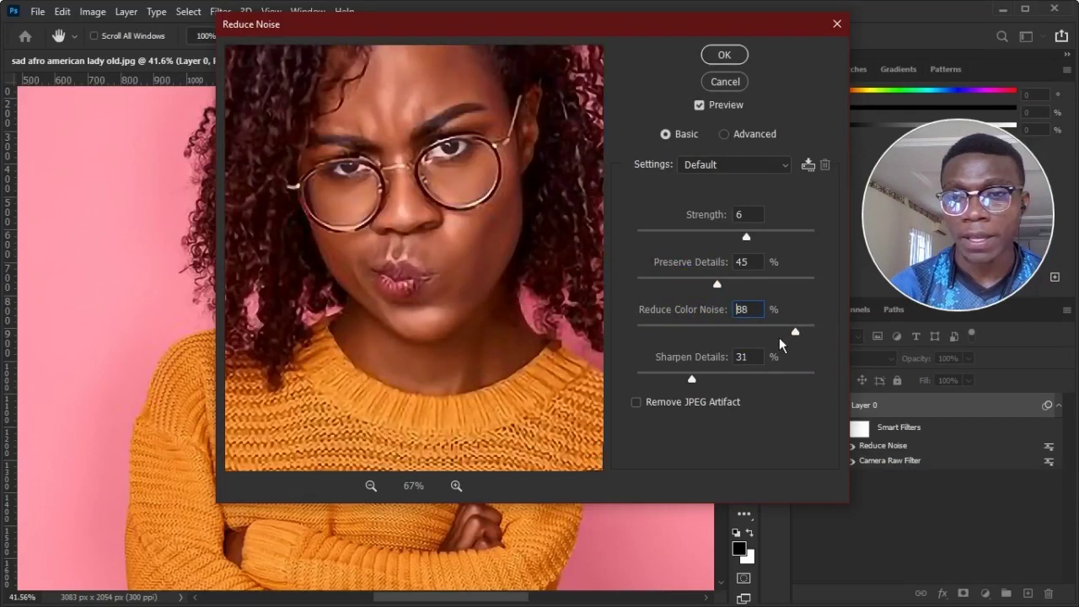
left_click(748, 332)
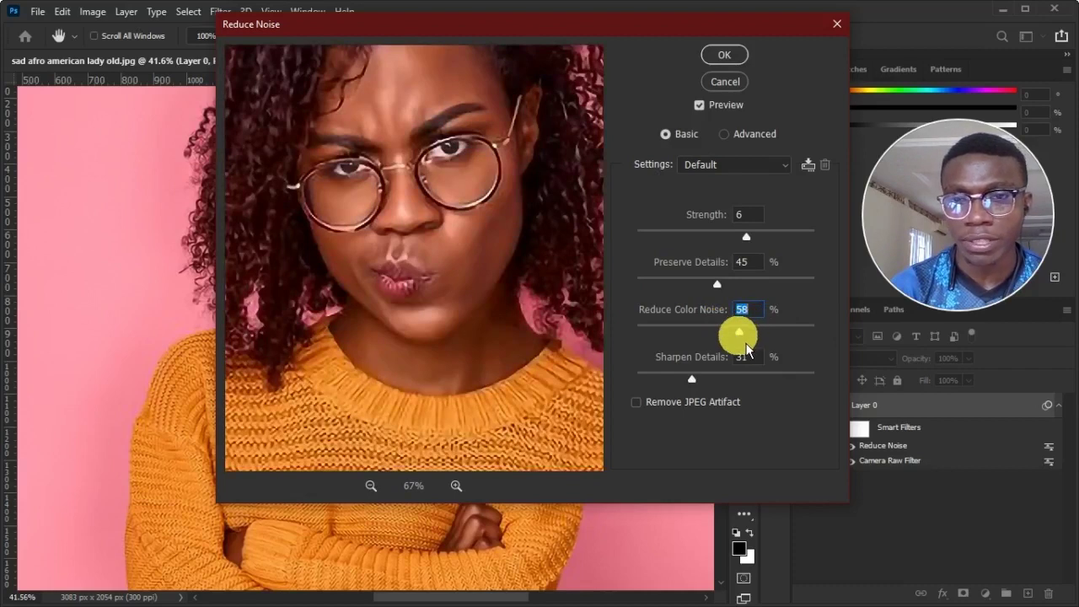
left_click_drag(745, 346, 742, 347)
left_click(733, 337)
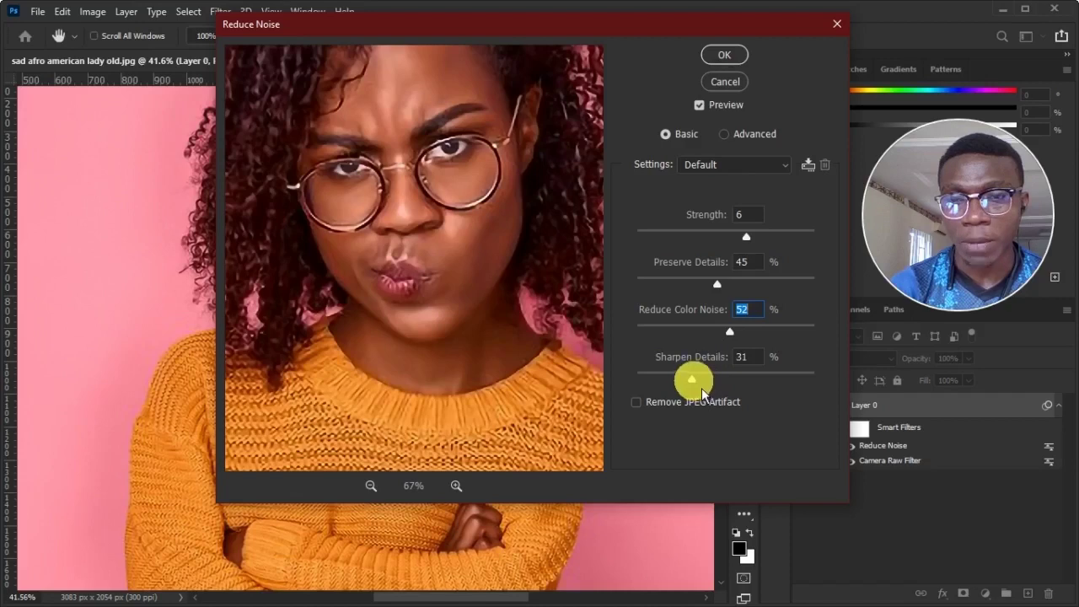
- Try higher Sharpen Details values, settle on 32%, and apply Reduce Noise to Layer 0
left_click_drag(701, 388, 797, 394)
left_click_drag(637, 378, 807, 381)
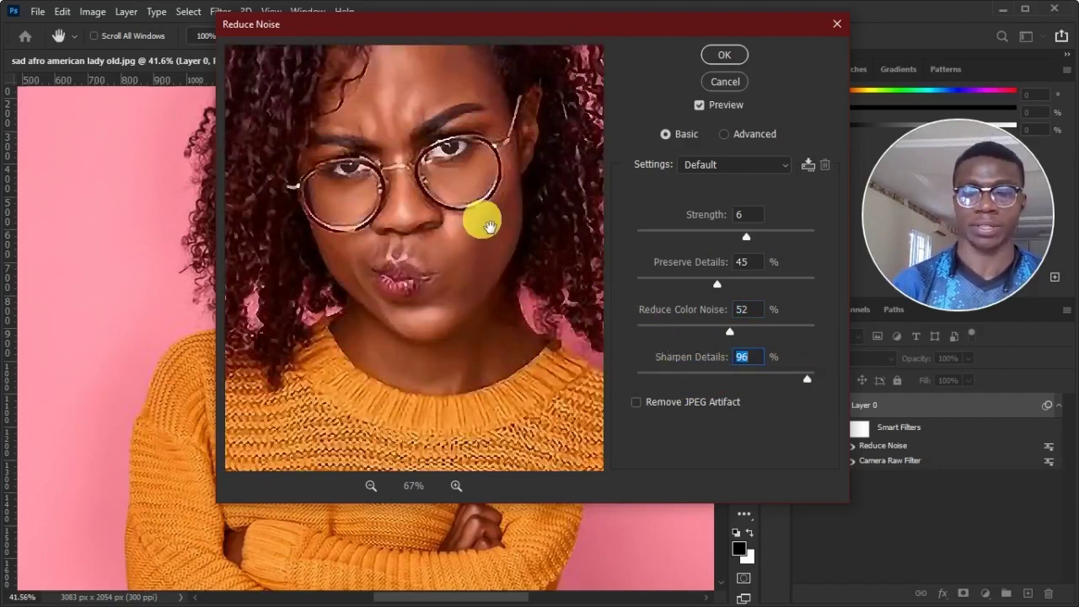
left_click(702, 379)
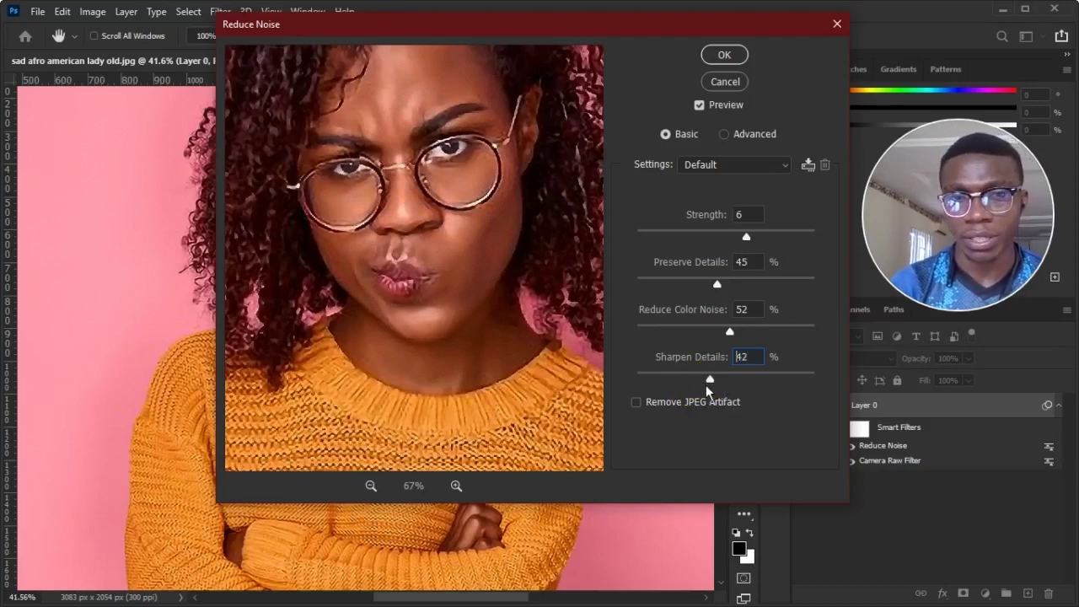
left_click(699, 379)
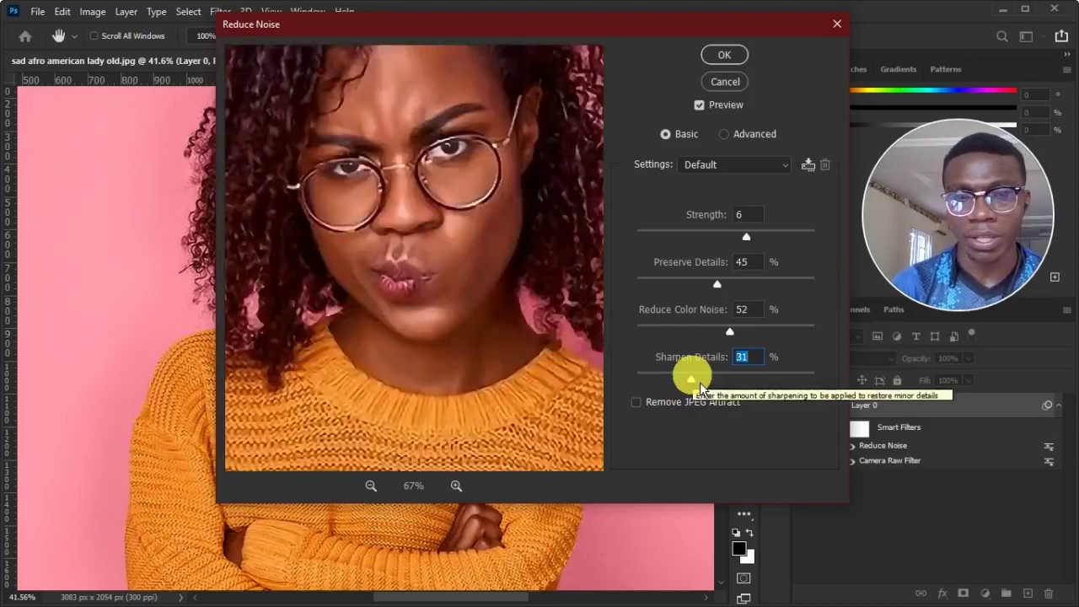
type("32")
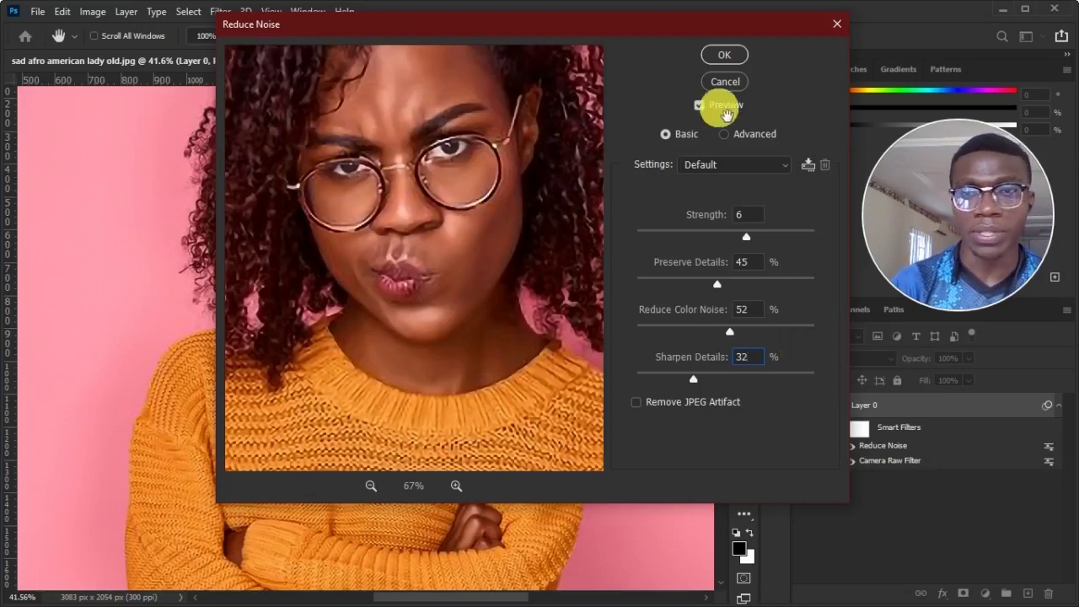
left_click(725, 56)
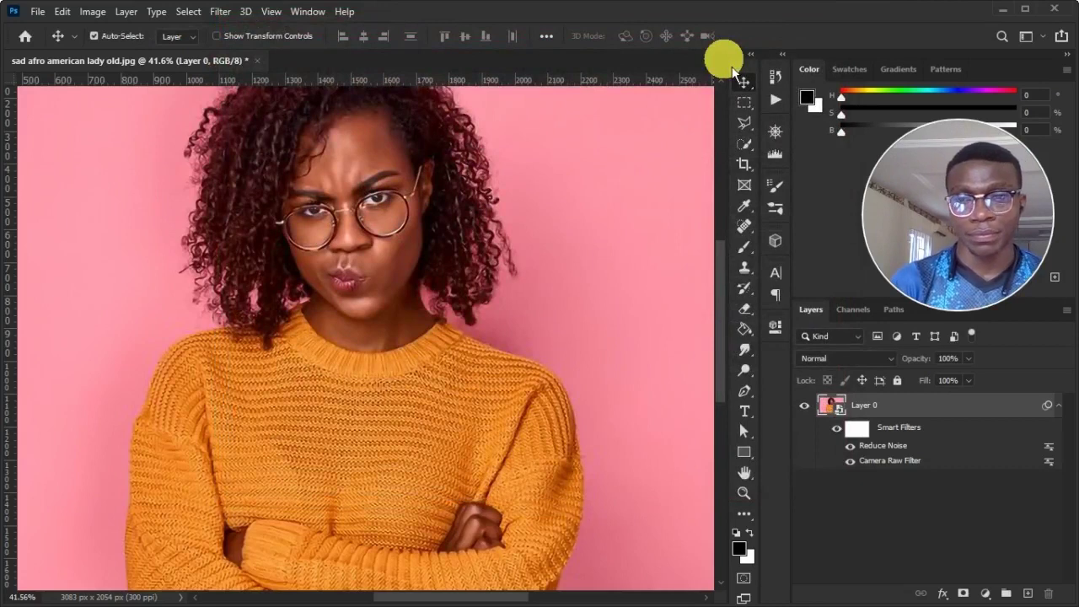
key("ctrl+minus")
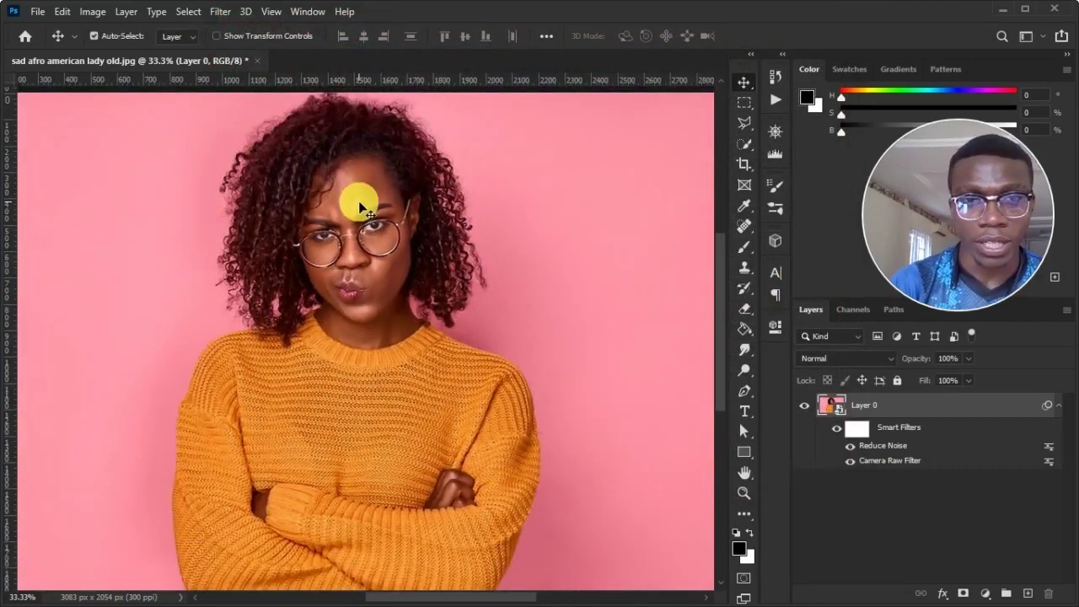
left_click(837, 429)
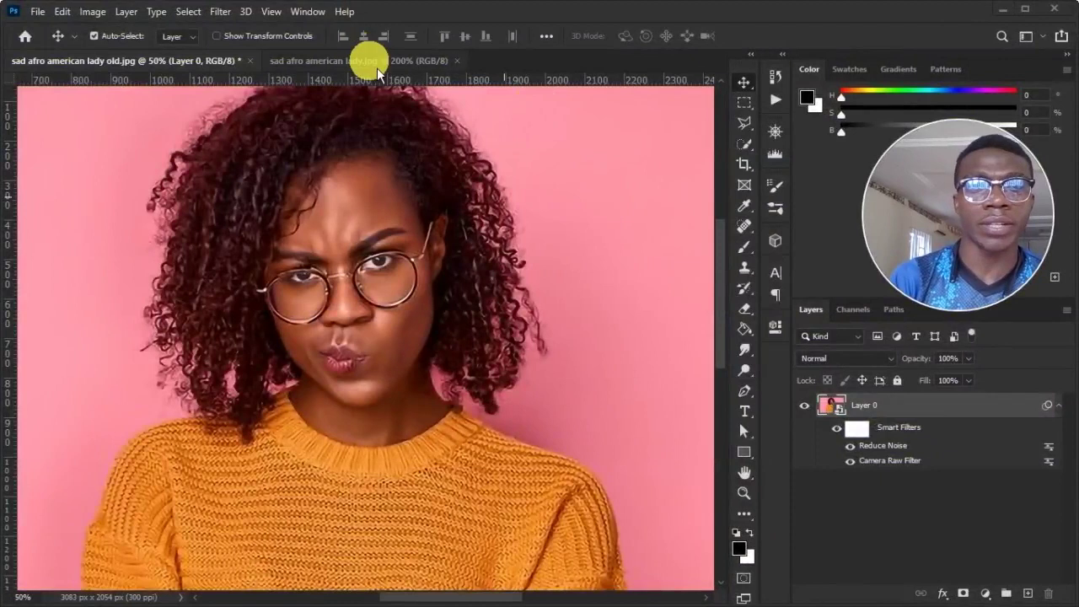
left_click(383, 61)
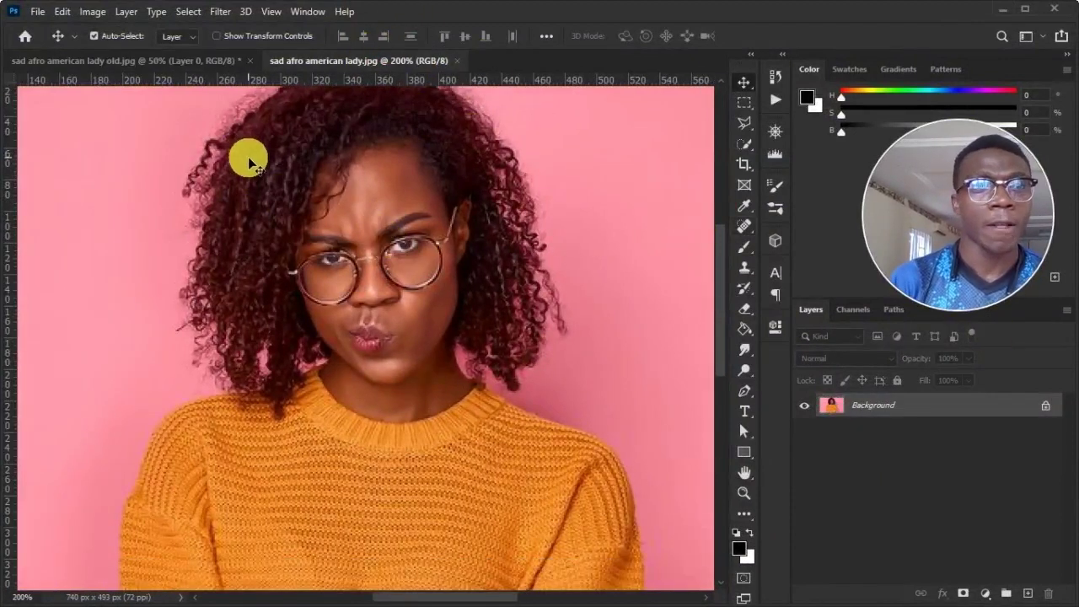
left_click(198, 62)
left_click(305, 63)
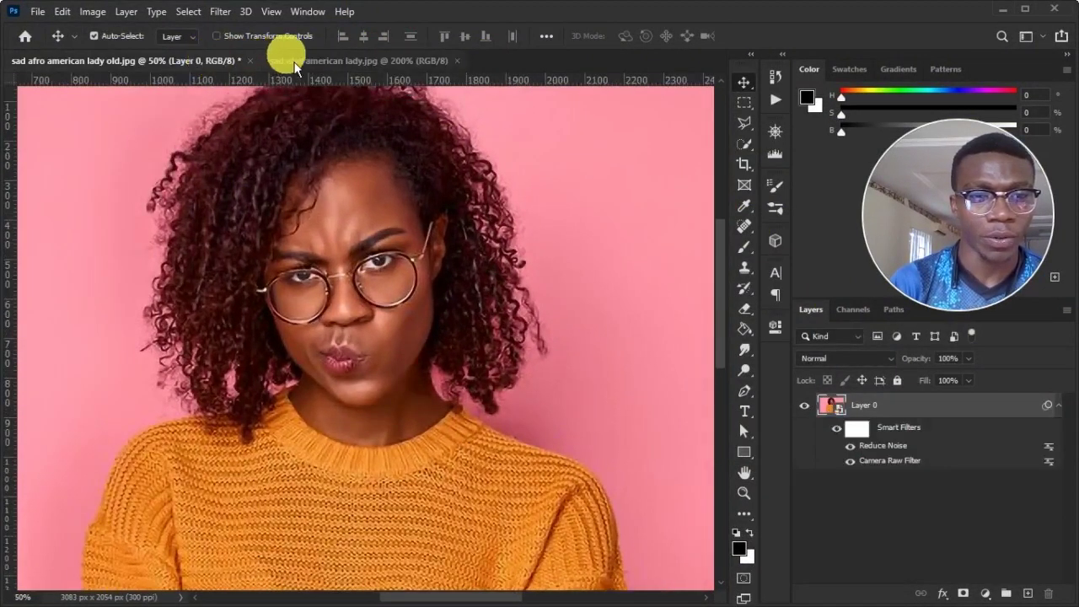
left_click(334, 64)
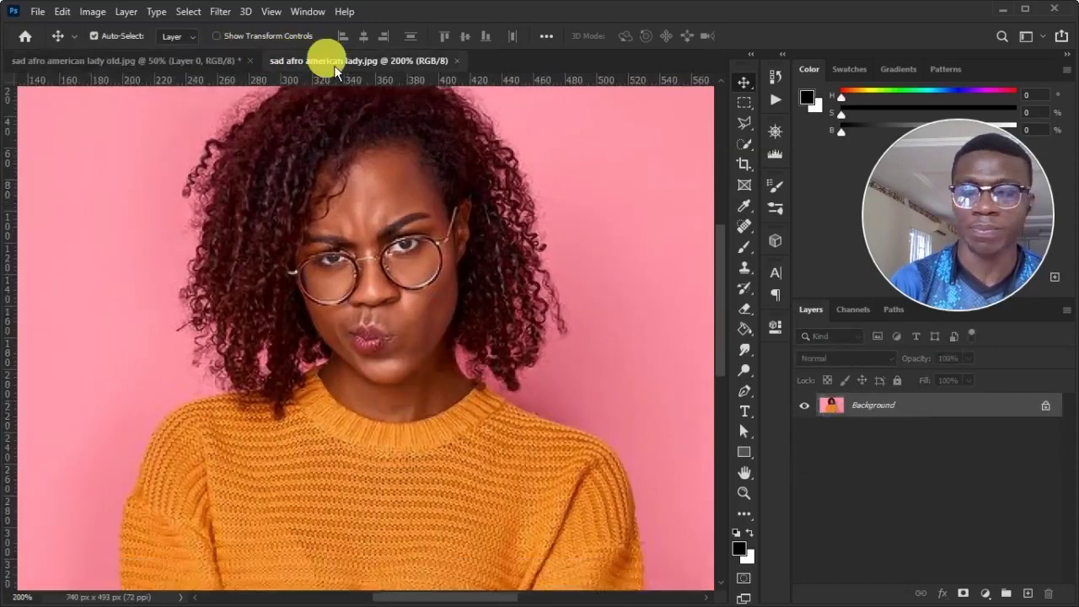
left_click(217, 60)
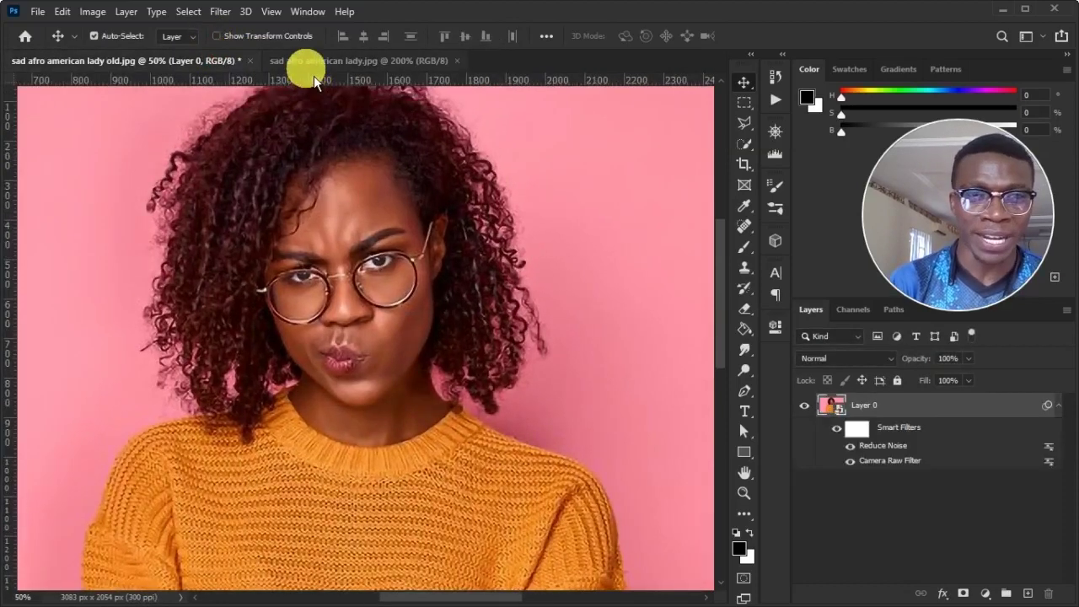
left_click(310, 66)
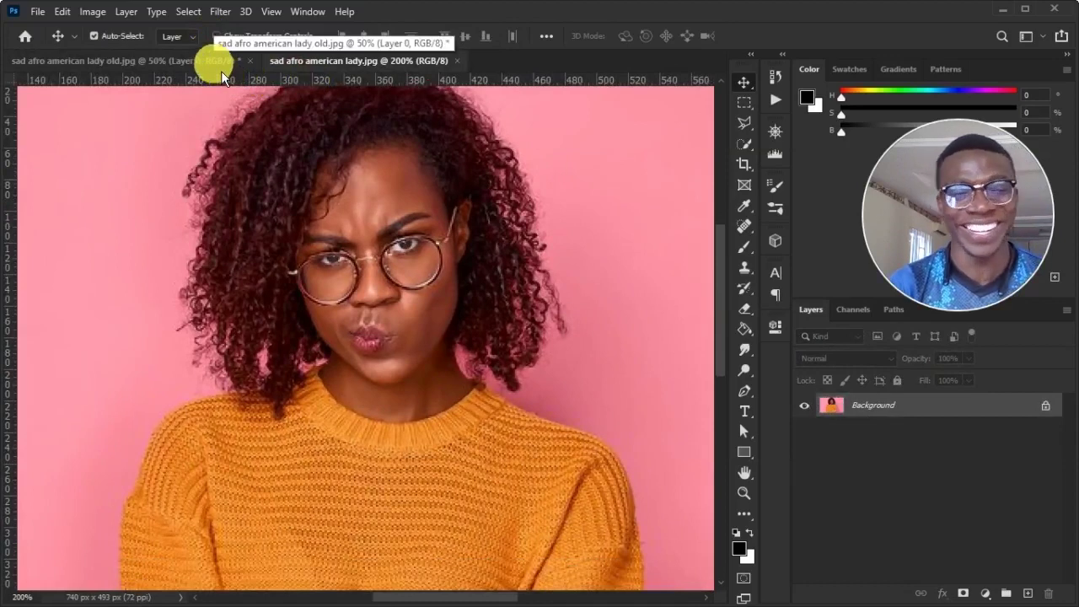
left_click(221, 71)
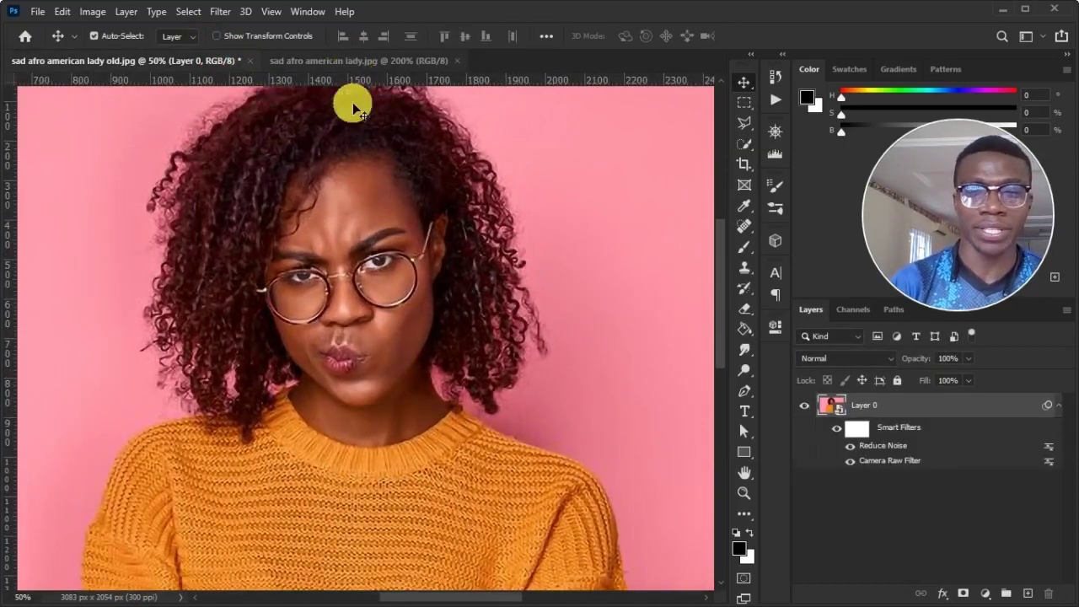
key("ctrl+minus")
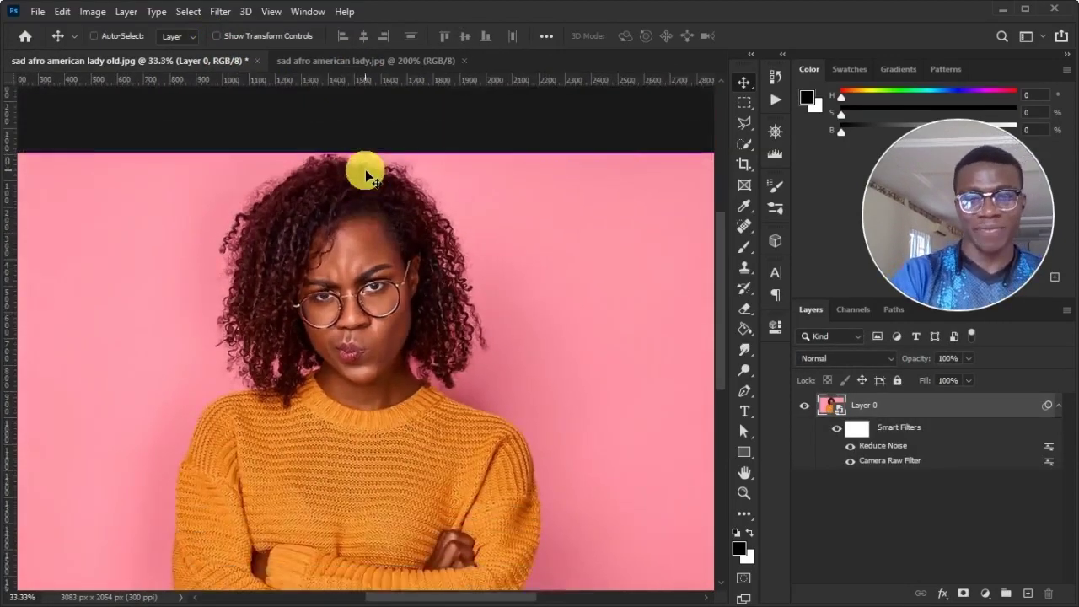
key("ctrl+0")
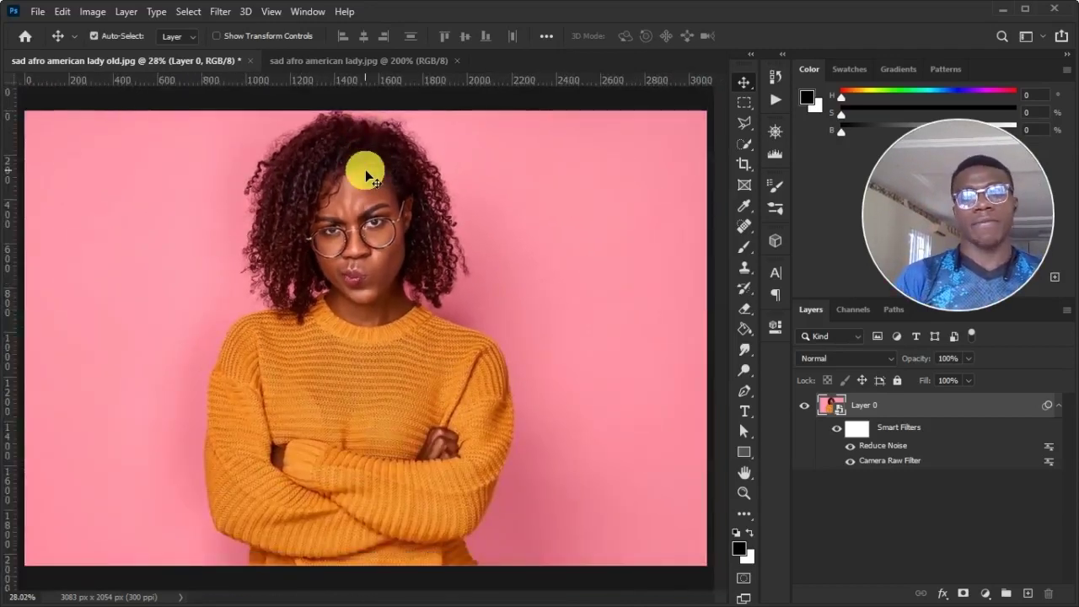